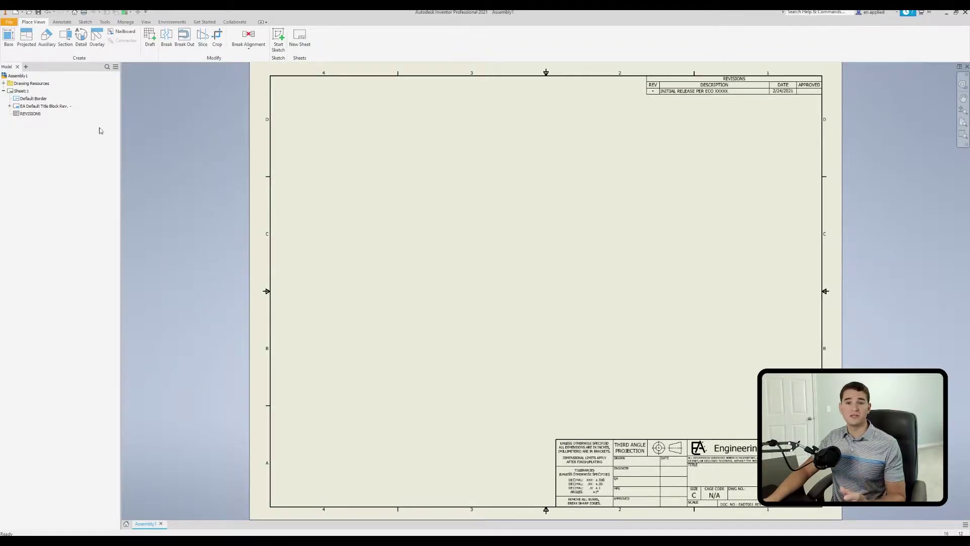
Start a base view of Assembly1.iam in front orientation at a scale of 1:1.
left_click(10, 44)
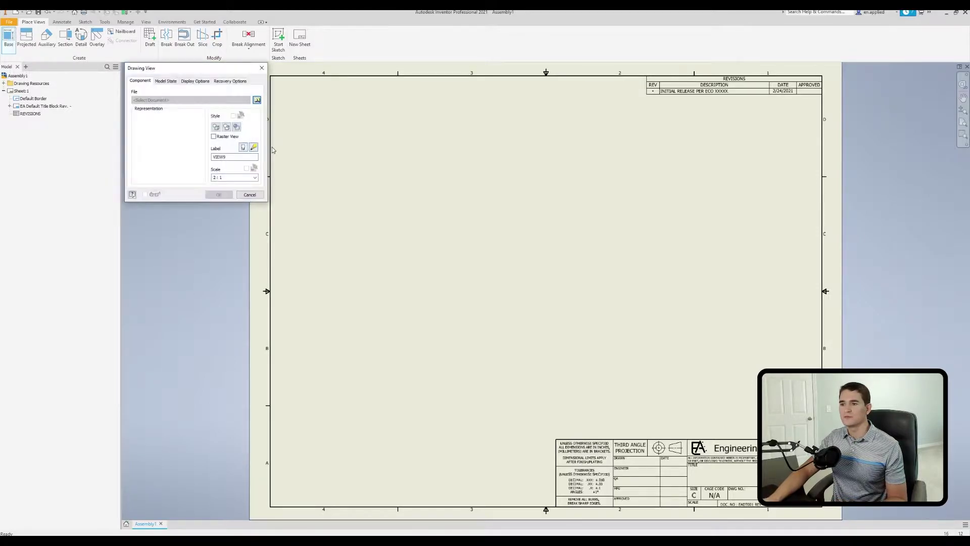
left_click(257, 99)
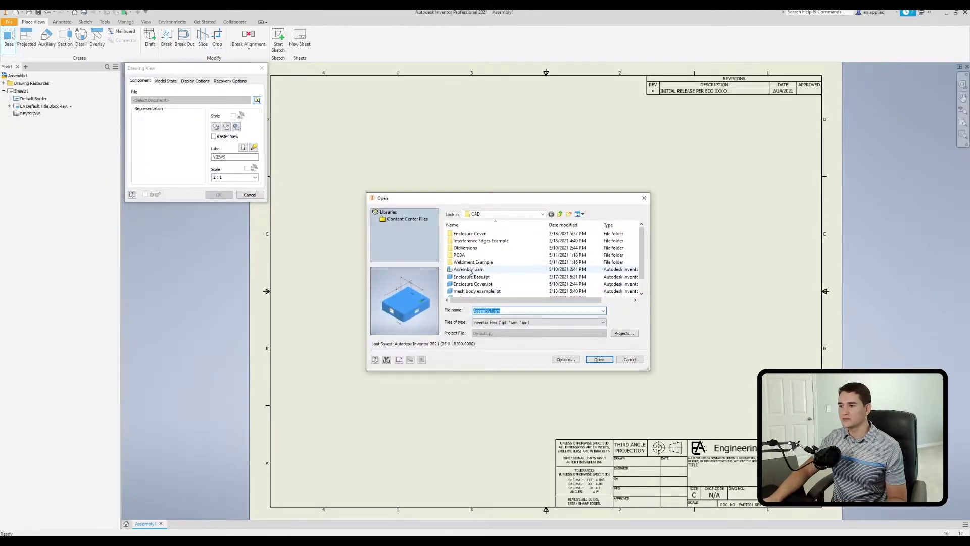
double_click(469, 270)
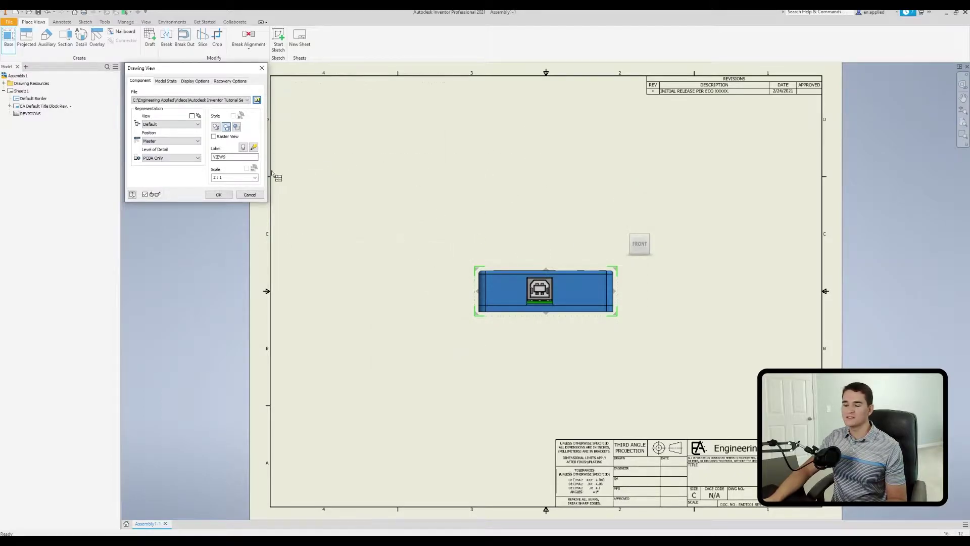
left_click(254, 178)
left_click(230, 206)
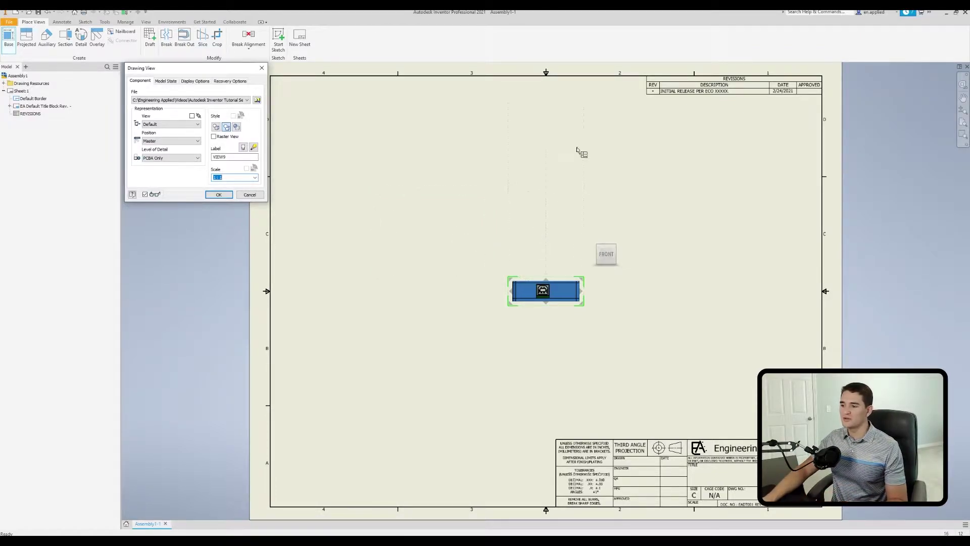
Place projected views above, left of, right of and below the front view, and create all the views.
left_click(548, 179)
left_click(403, 290)
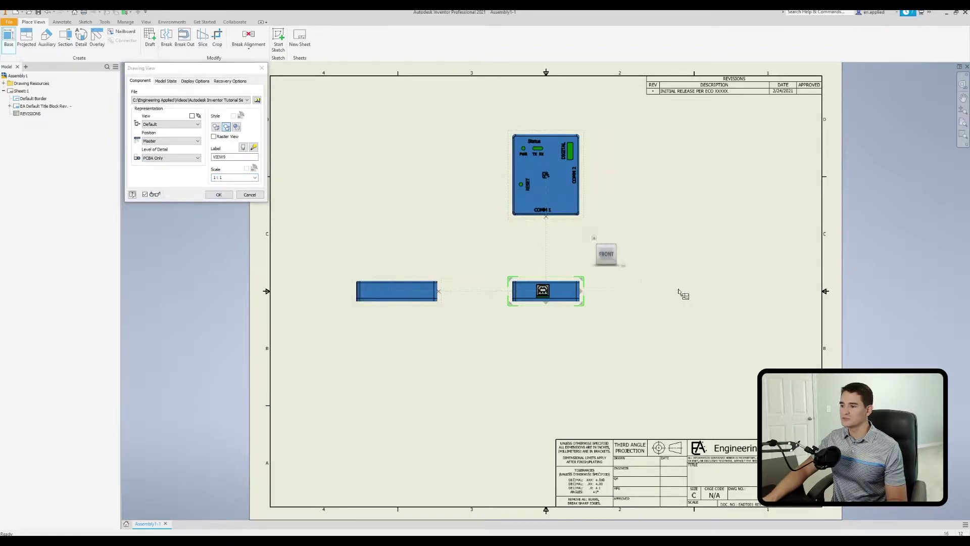
left_click(680, 297)
left_click(548, 372)
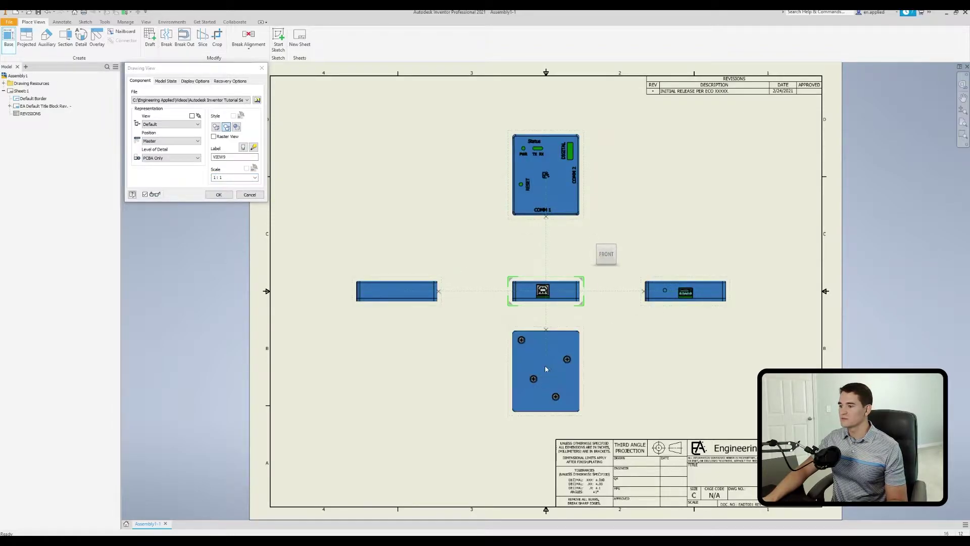
right_click(637, 330)
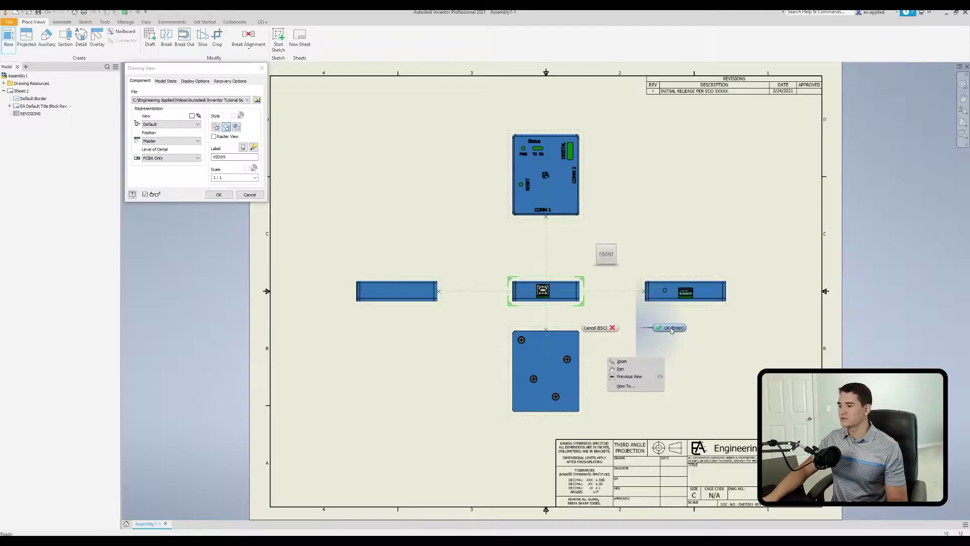
left_click(670, 328)
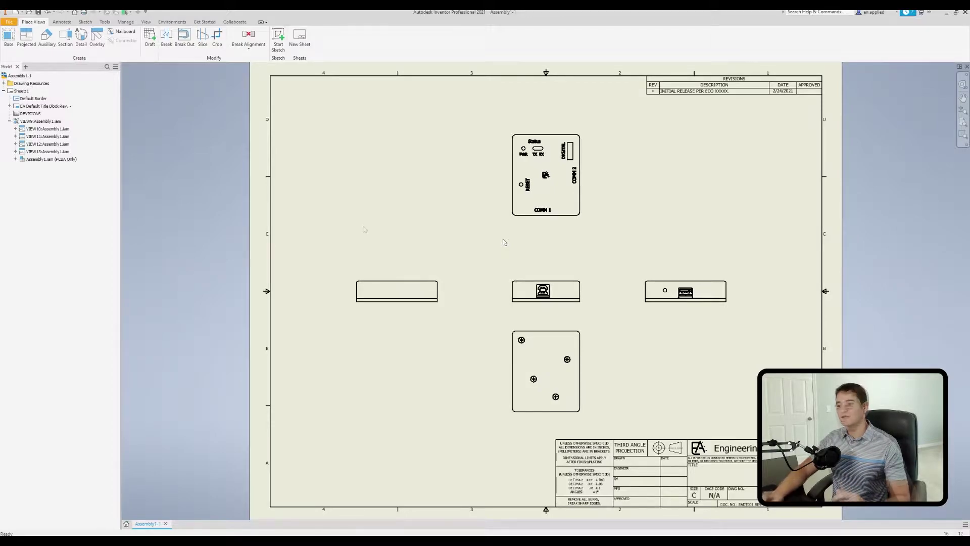
Start a sketch attached to the front view in the centre of the sheet.
left_click(565, 292)
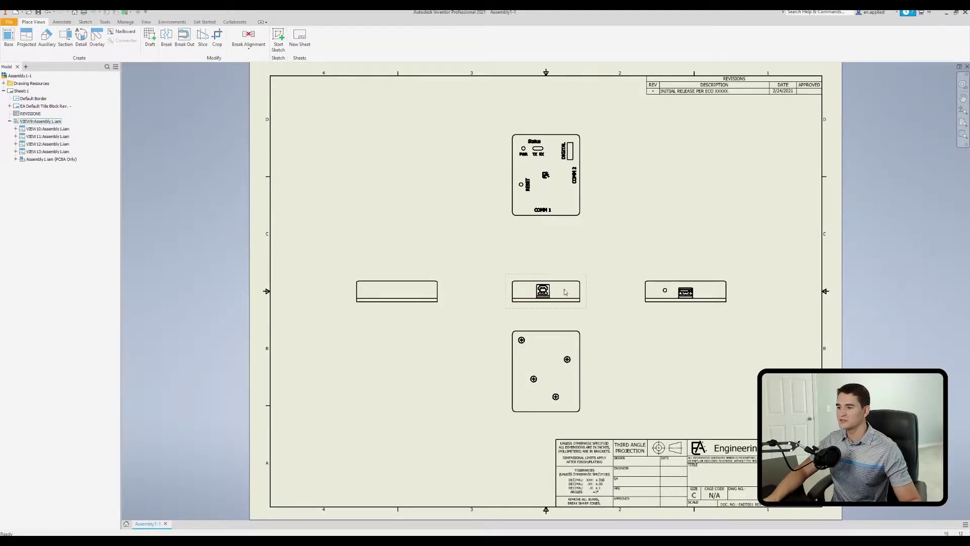
left_click(86, 23)
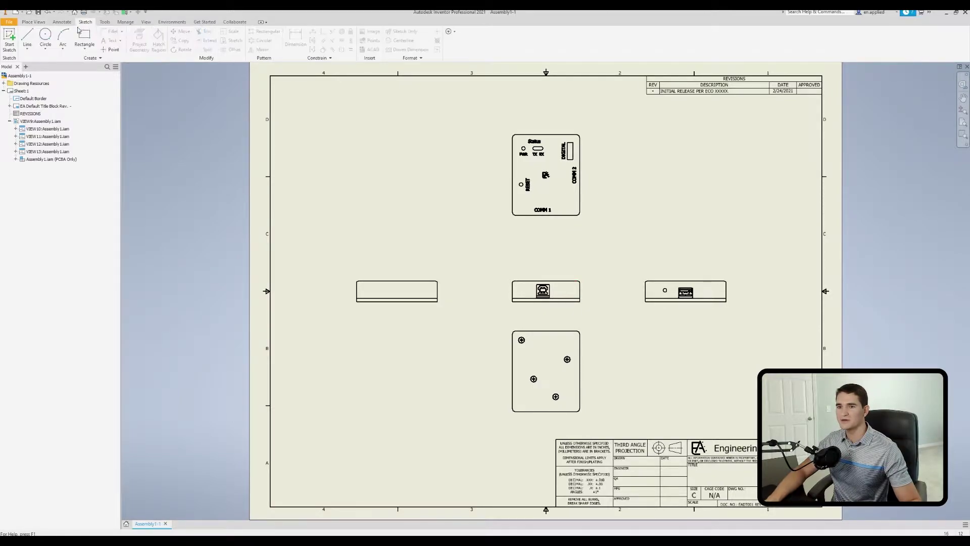
left_click(10, 40)
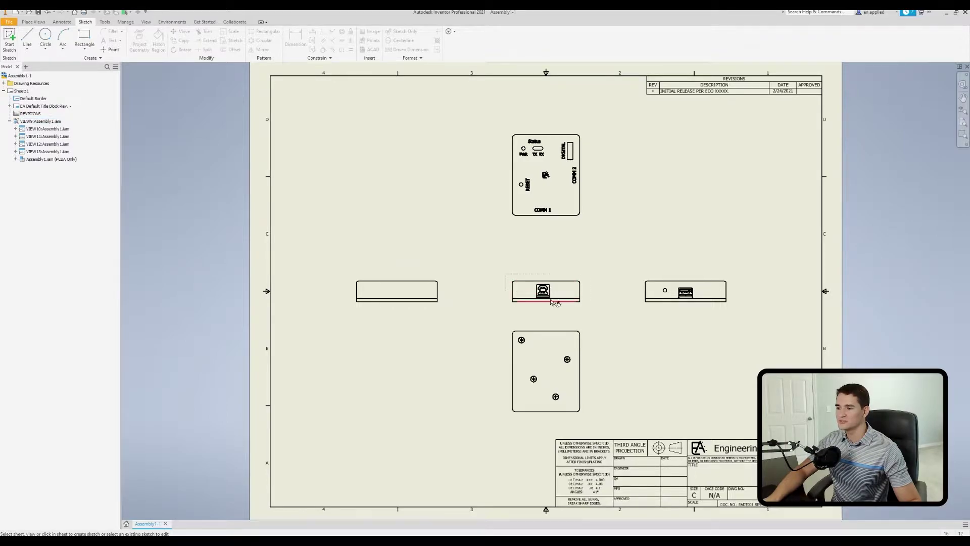
left_click(525, 294)
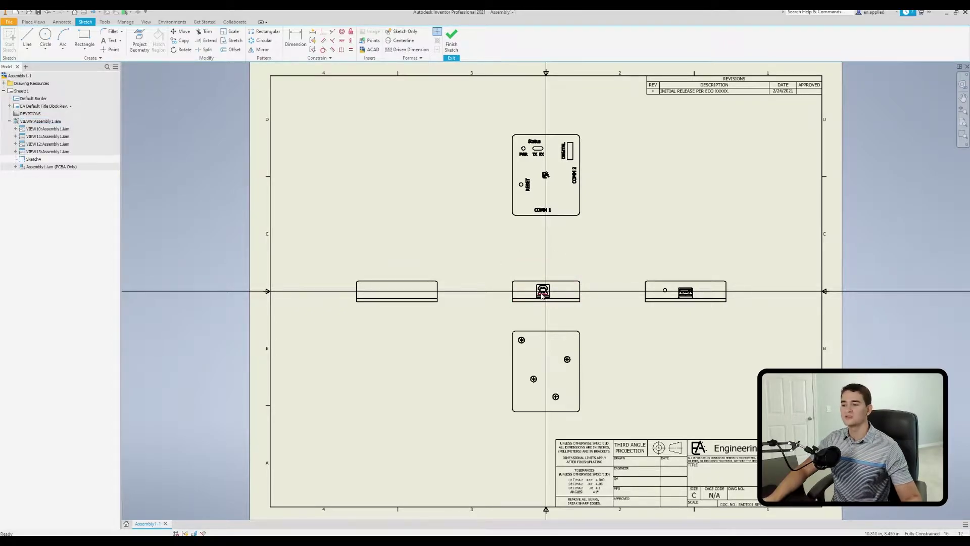
mouse_move(553, 307)
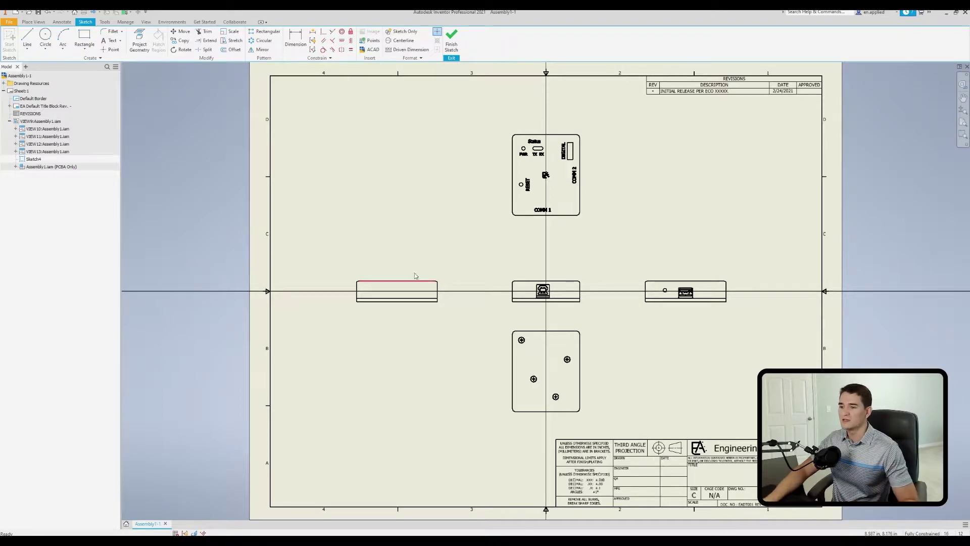
Sketch a rectangle enclosing the USB connector and the right-hand portion of the front view, and finish the sketch.
left_click(84, 38)
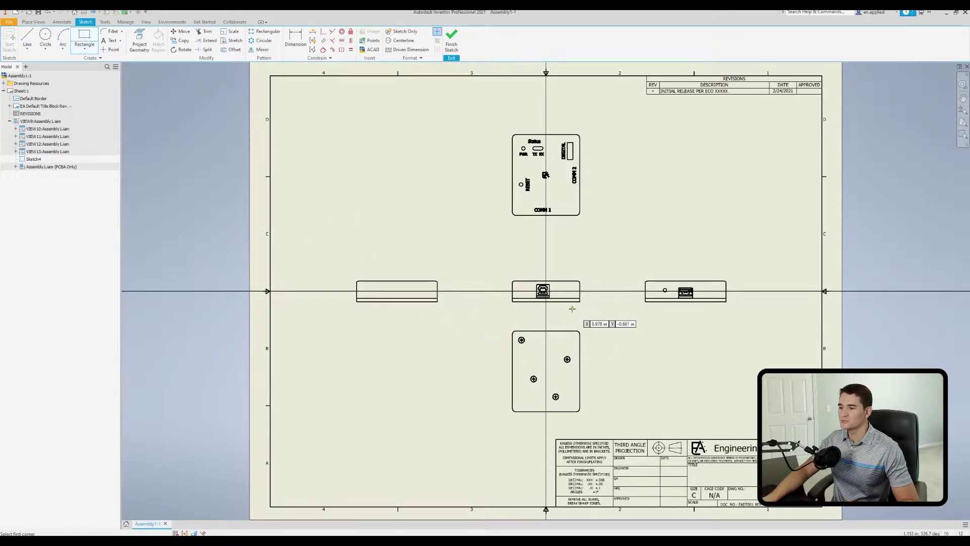
scroll(570, 306, "up", 3)
left_click(493, 220)
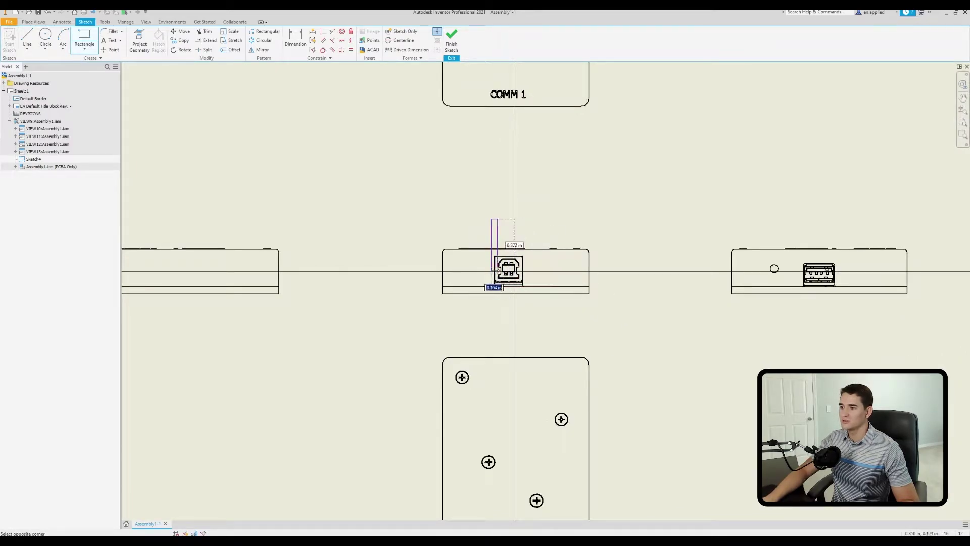
left_click(597, 302)
scroll(566, 267, "down", 3)
right_click(596, 265)
left_click(645, 241)
right_click(632, 231)
left_click(613, 256)
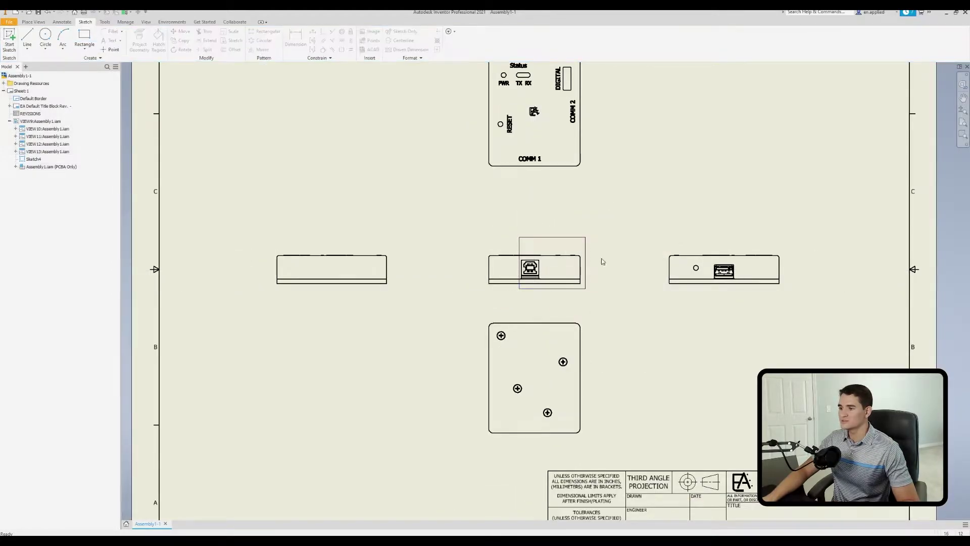
scroll(595, 261, "down", 1)
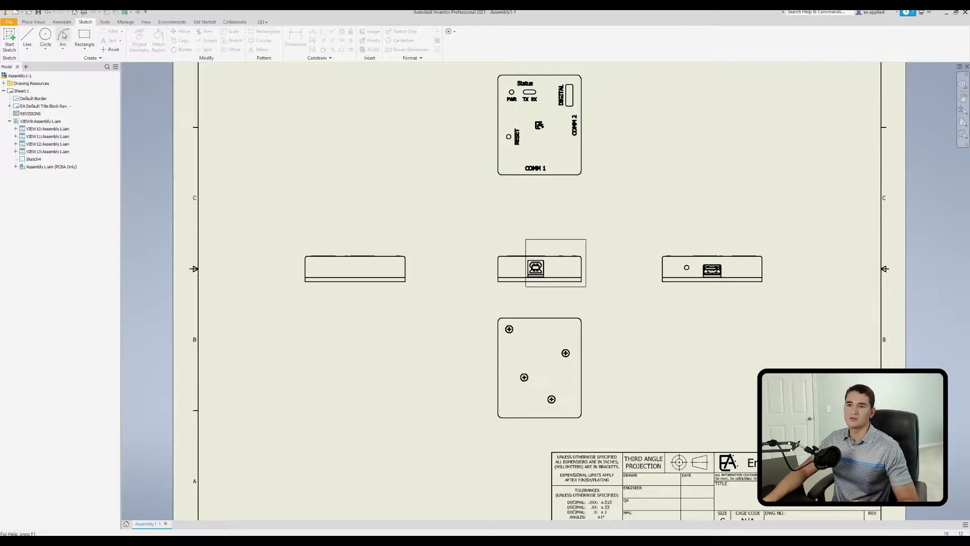
Start a Break Out on the front view with the sketched rectangle as boundary profile and a depth of 2.000 in.
left_click(33, 22)
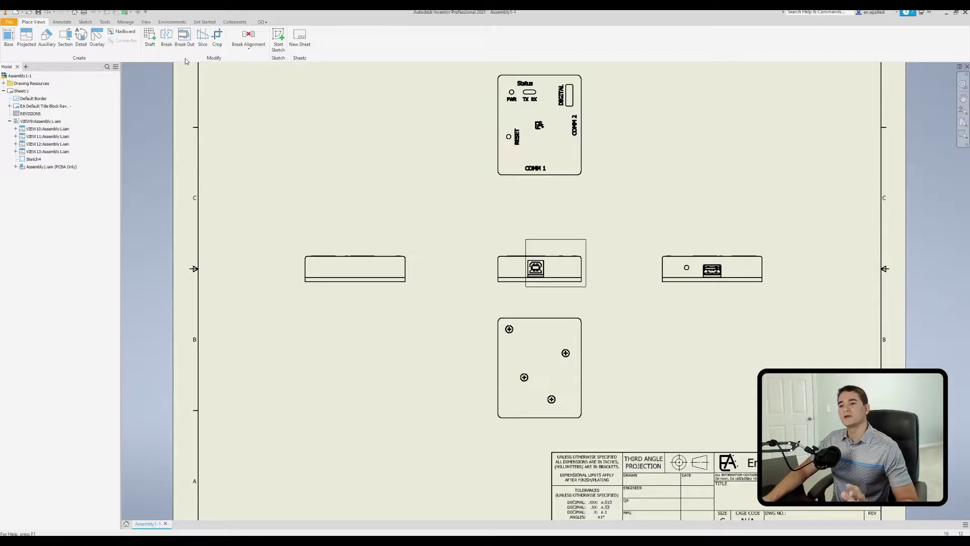
left_click(184, 38)
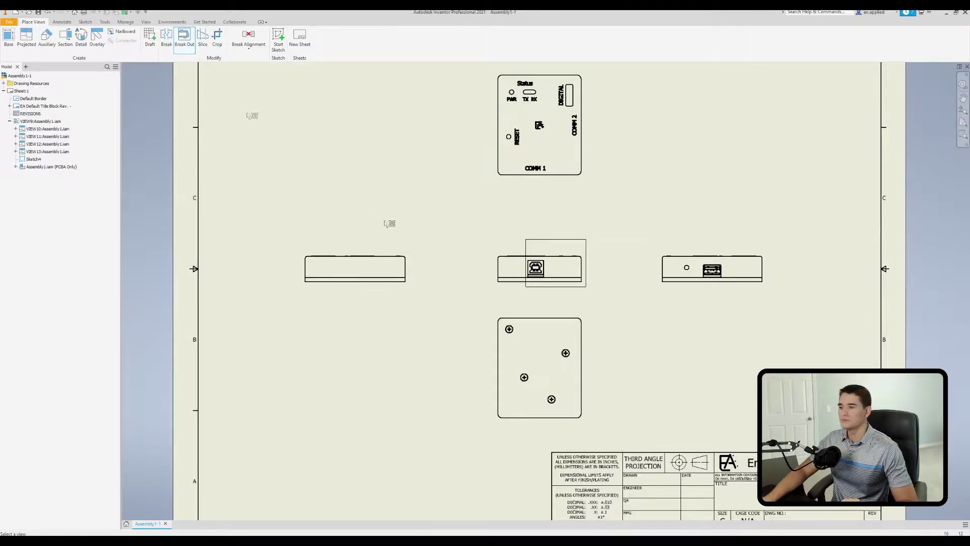
left_click(511, 267)
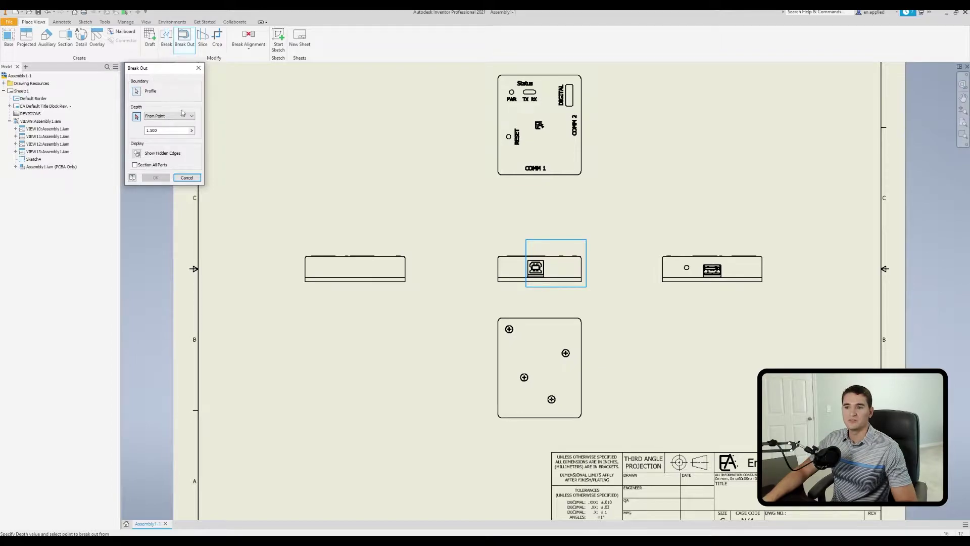
left_click(136, 92)
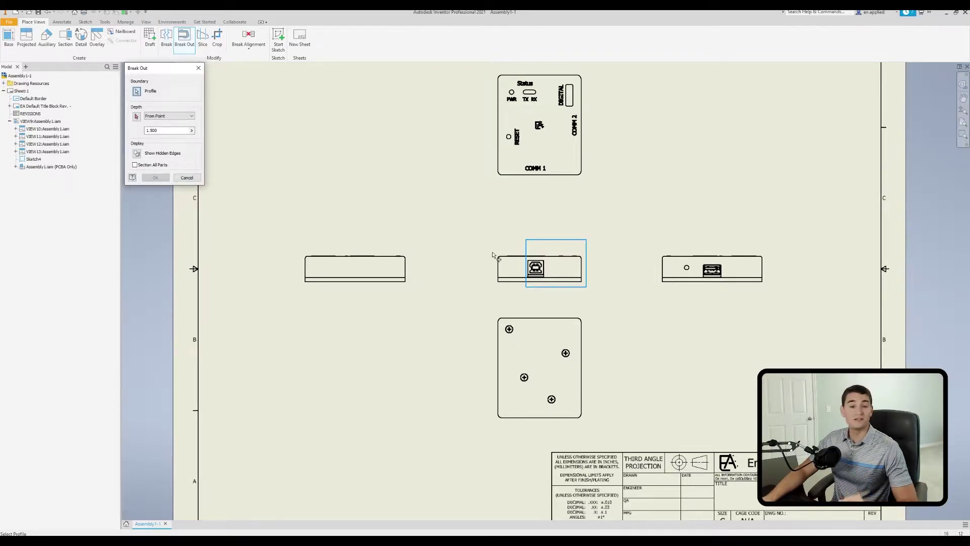
left_click(144, 96)
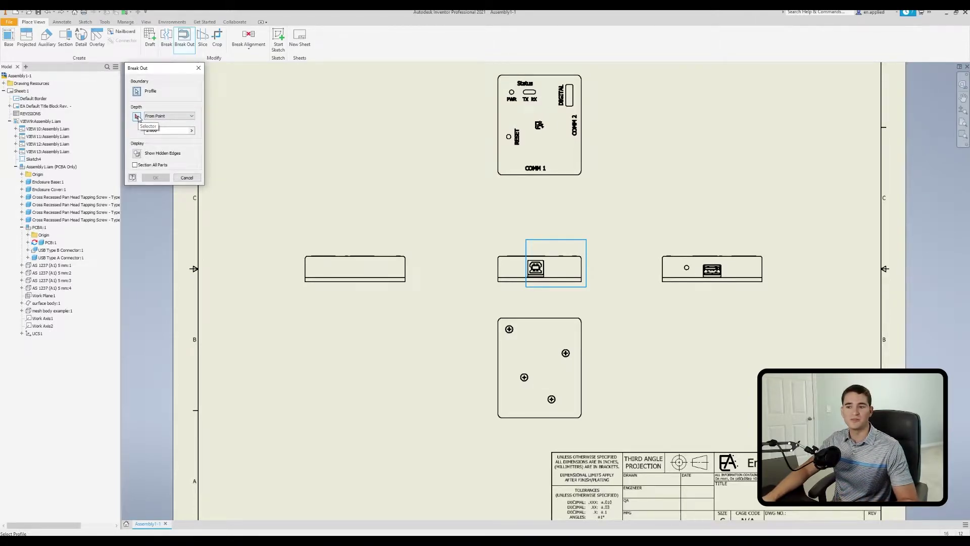
Keep the From Point depth method, pick a start point at the right edge of the front view's USB connector, and create the break out.
left_click(167, 117)
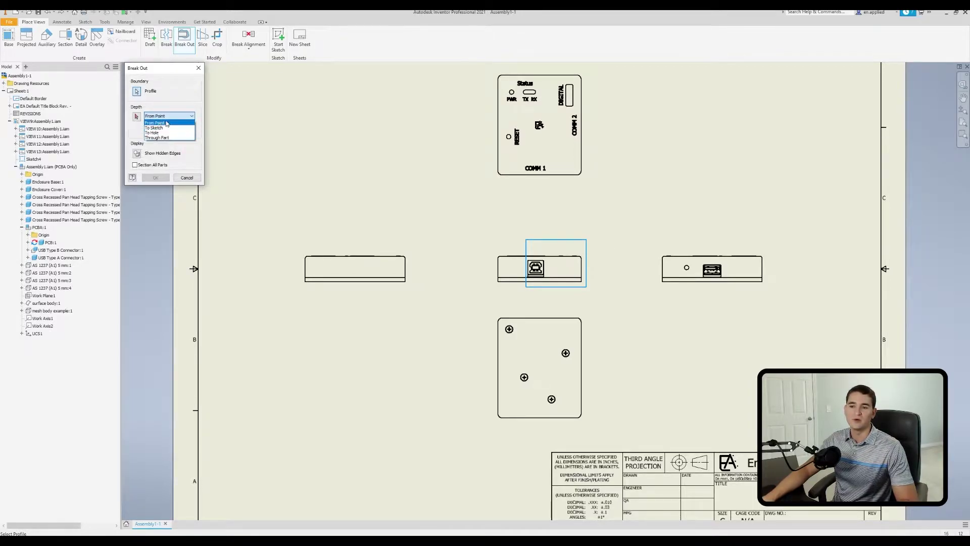
left_click(192, 116)
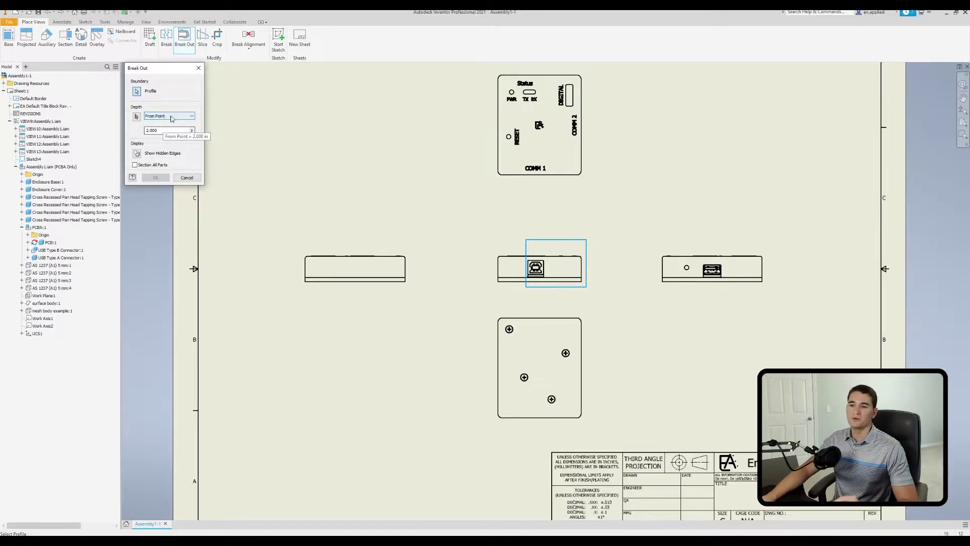
left_click(137, 120)
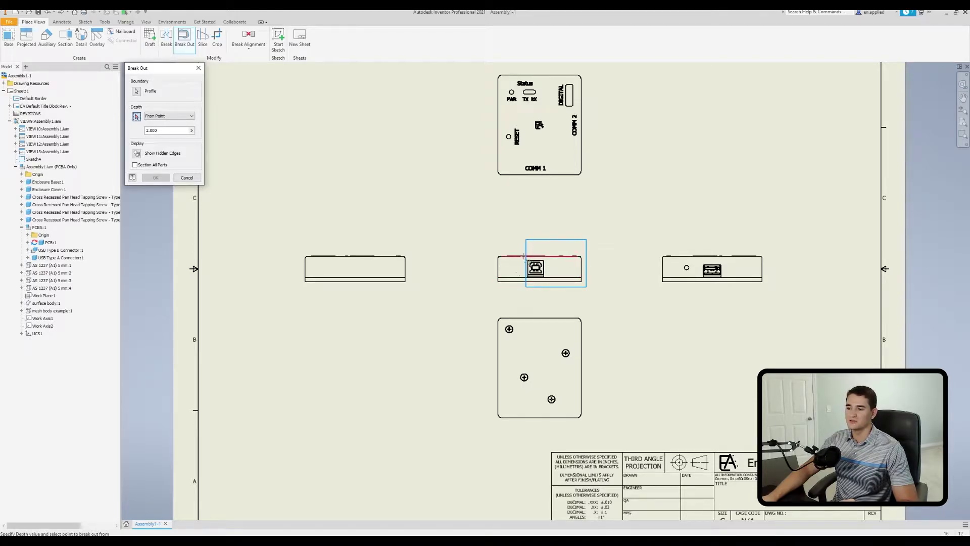
scroll(583, 282, "up", 3)
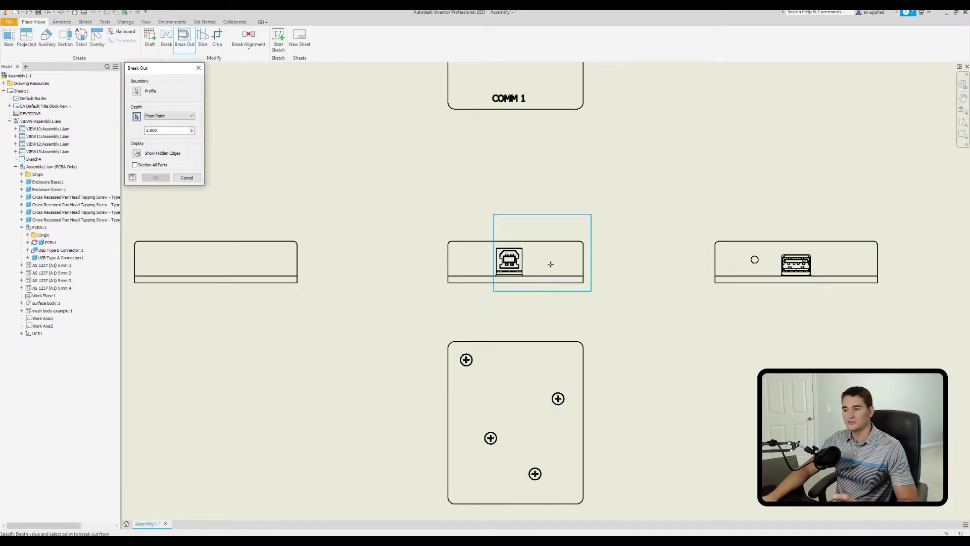
left_click(524, 261)
scroll(526, 264, "down", 4)
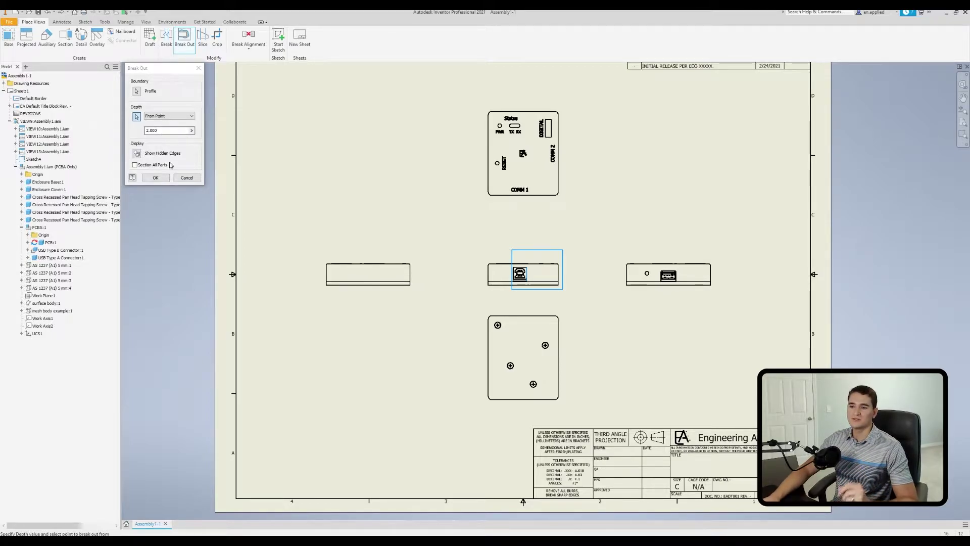
left_click(156, 177)
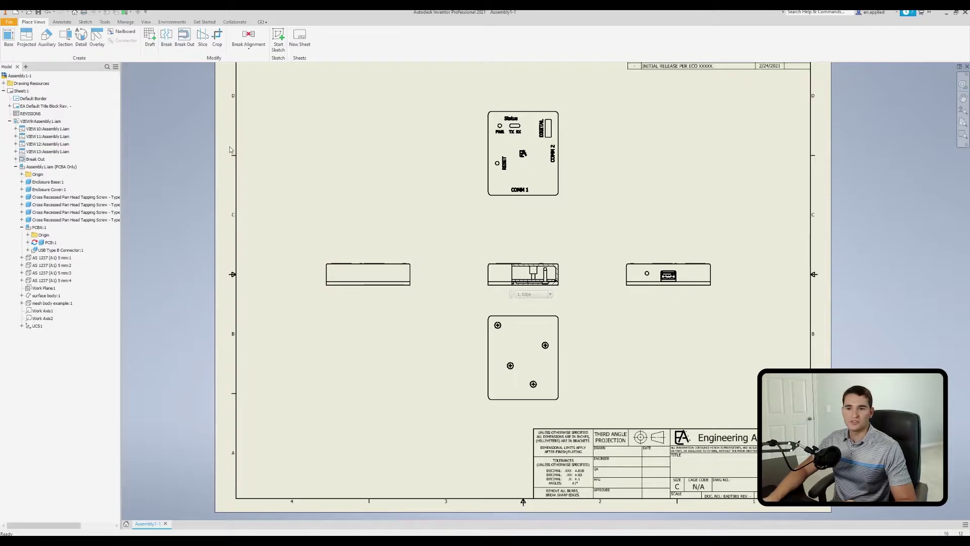
Project an isometric view from the broken-out front view and place it to the right of the top view.
left_click(26, 36)
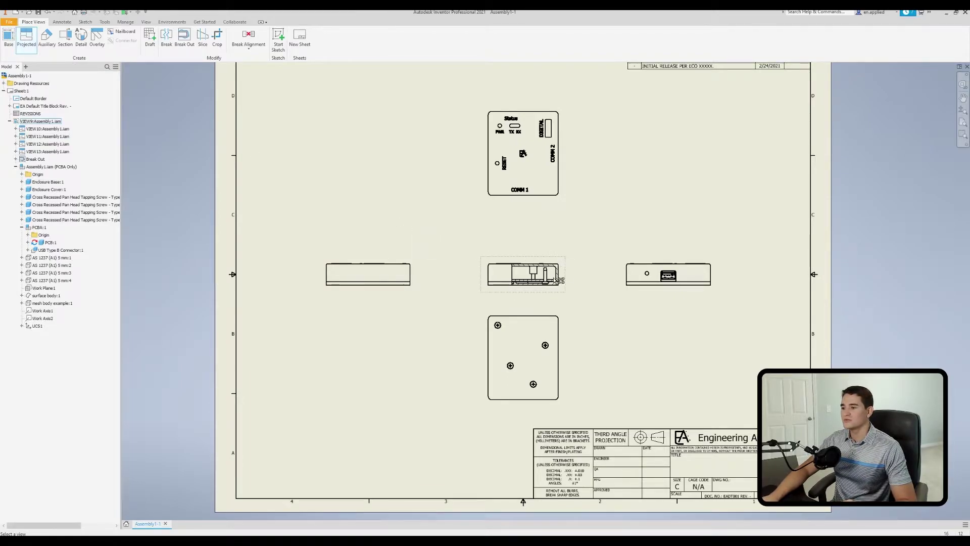
left_click(512, 262)
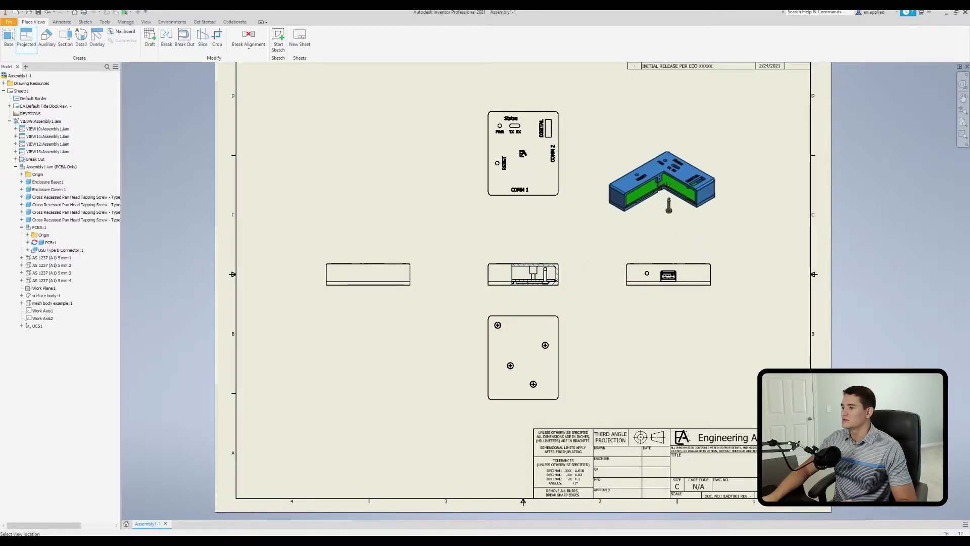
left_click(685, 154)
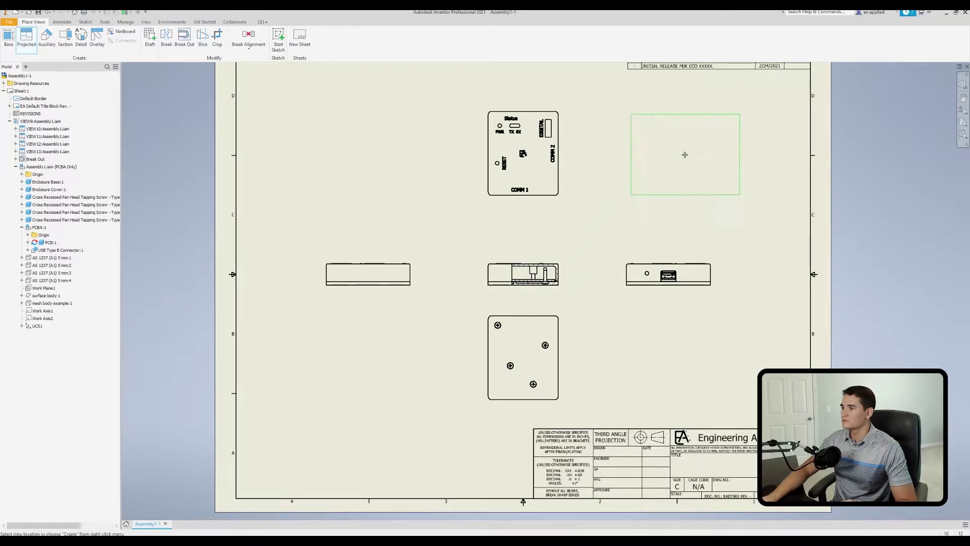
key("Escape")
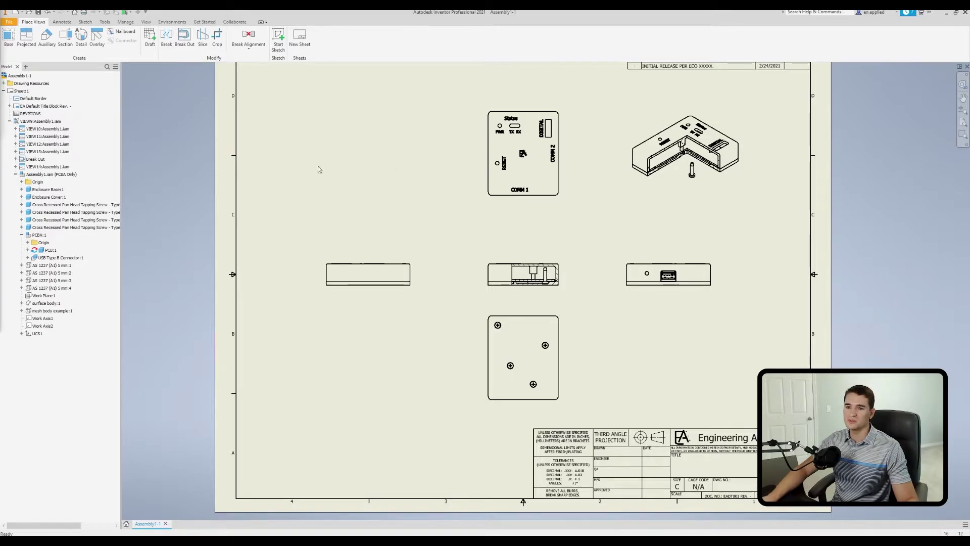
Set the section participation of PCBA:1 to None in the front view's assembly.
left_click(16, 174)
left_click(16, 174)
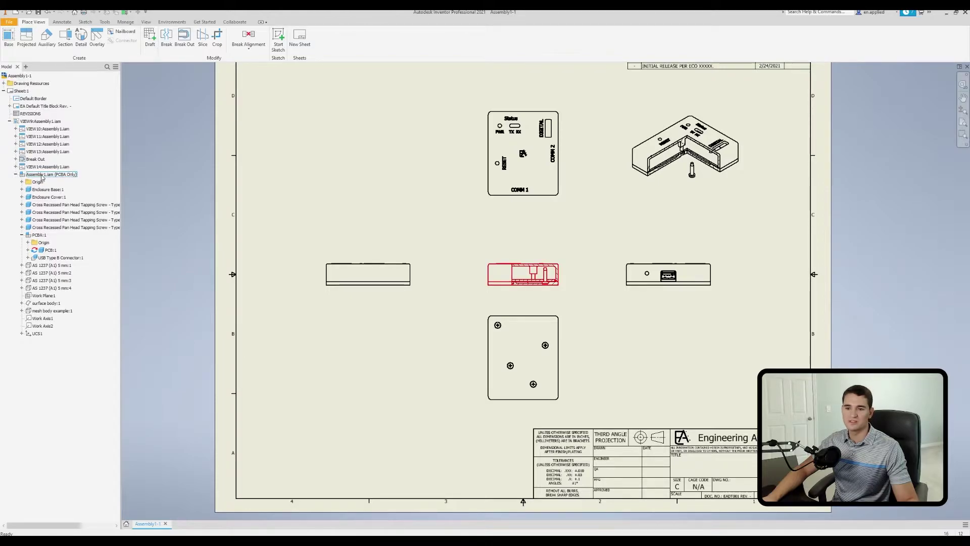
right_click(40, 237)
mouse_move(66, 274)
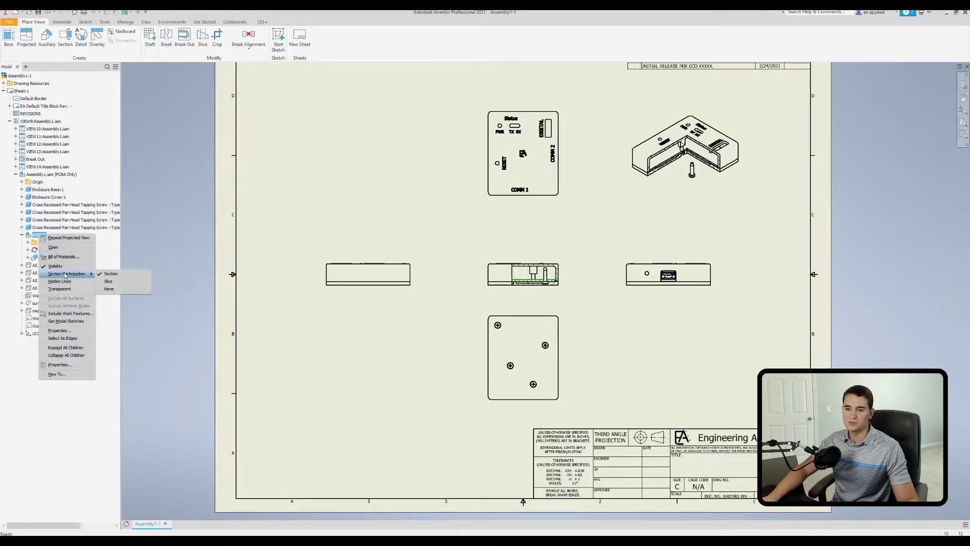
left_click(108, 288)
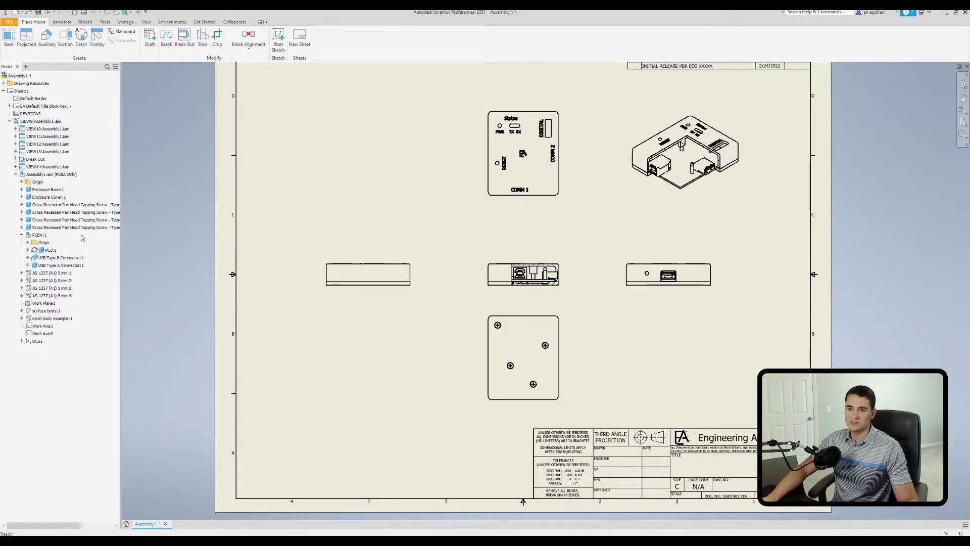
Set the section participation of the third pan head tapping screw to Section in the front view's assembly.
right_click(53, 220)
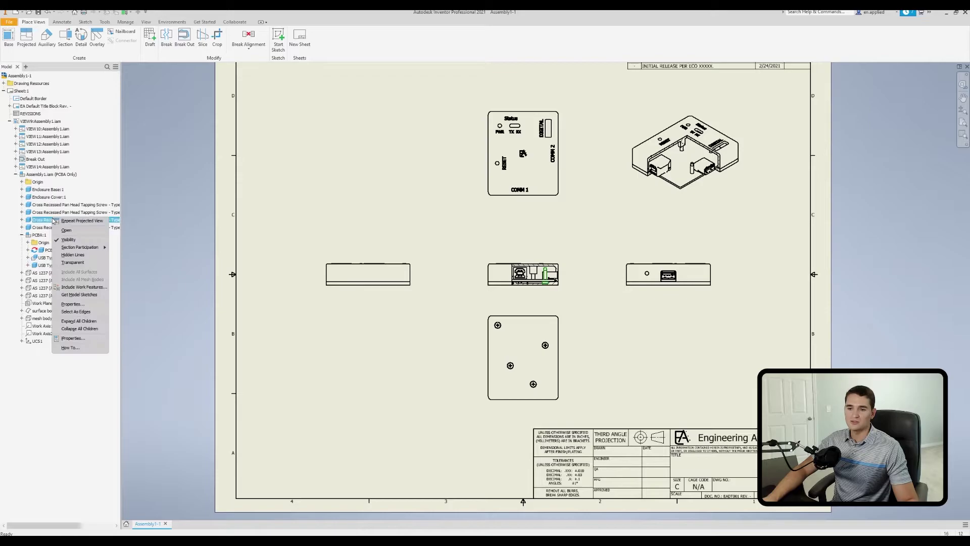
mouse_move(94, 250)
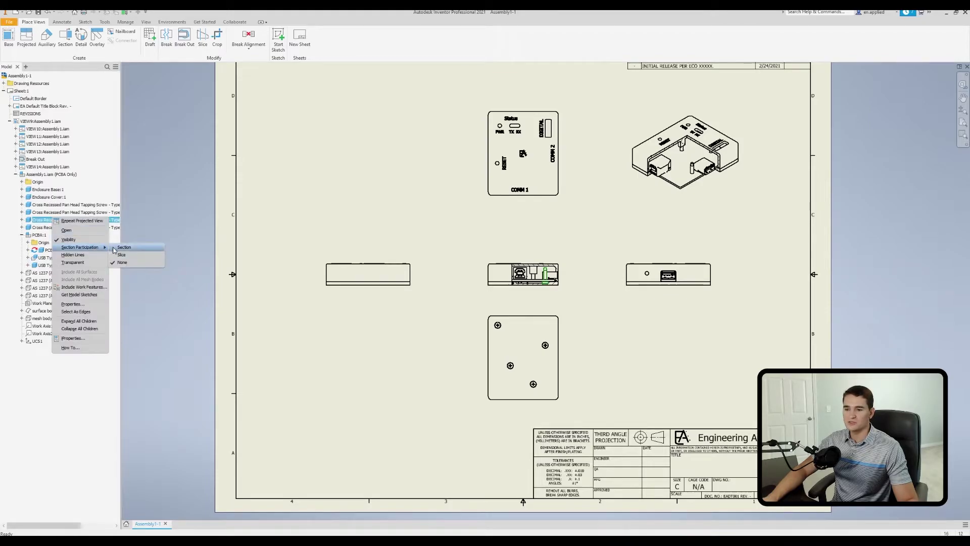
left_click(133, 247)
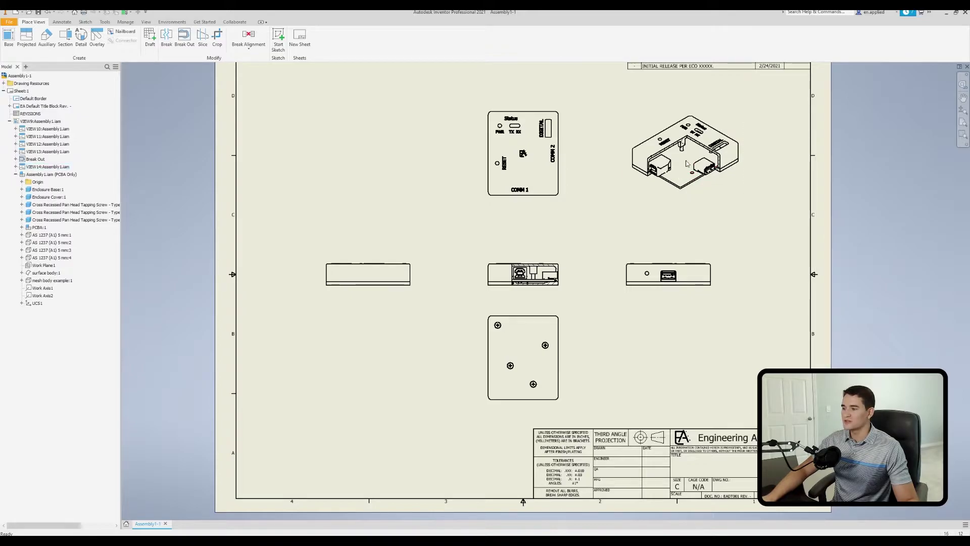
key("Home")
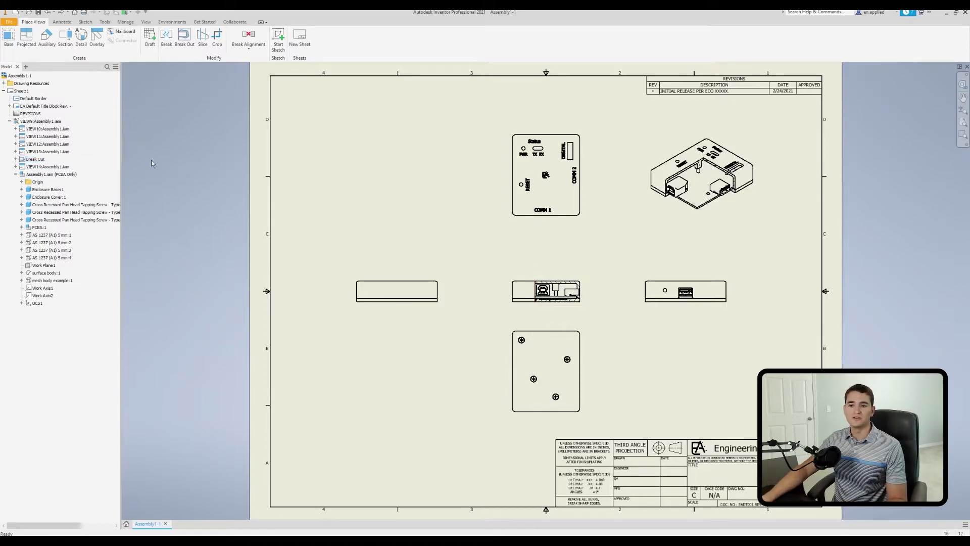
Edit the front view's Break Out and set its From Point depth to .5 in.
right_click(41, 162)
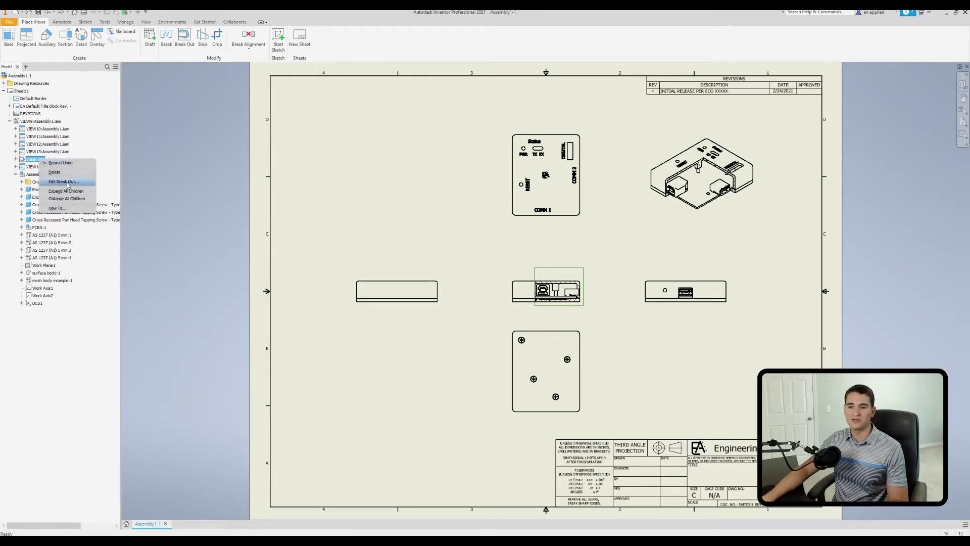
key("Escape")
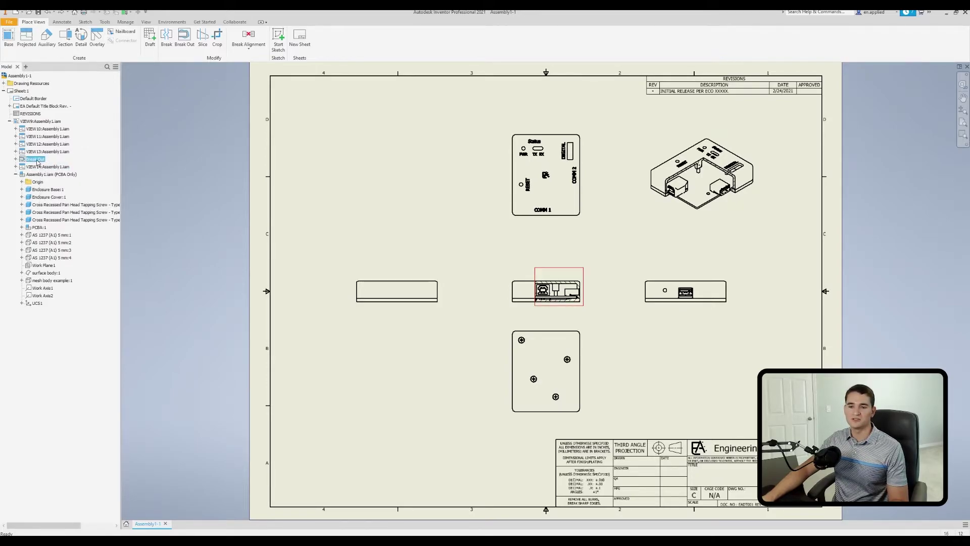
double_click(38, 162)
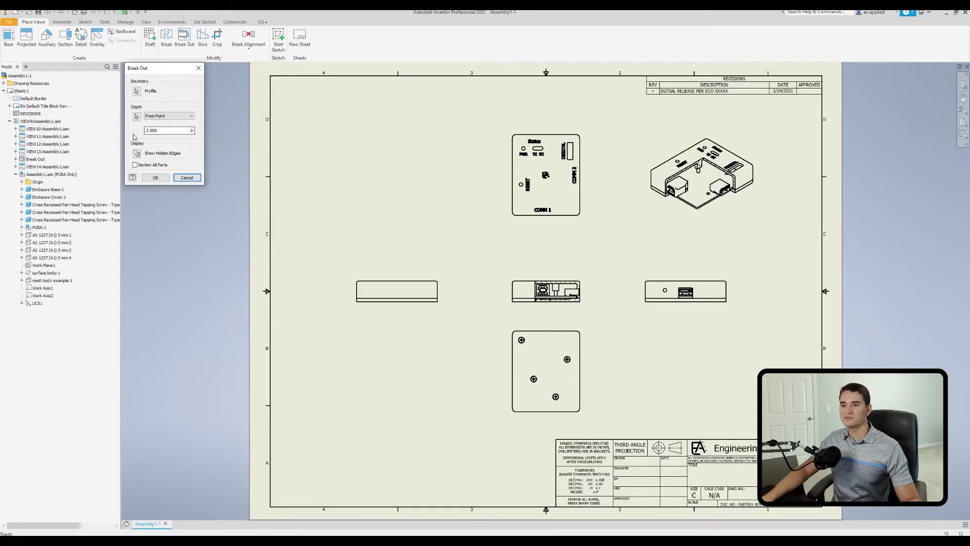
double_click(165, 131)
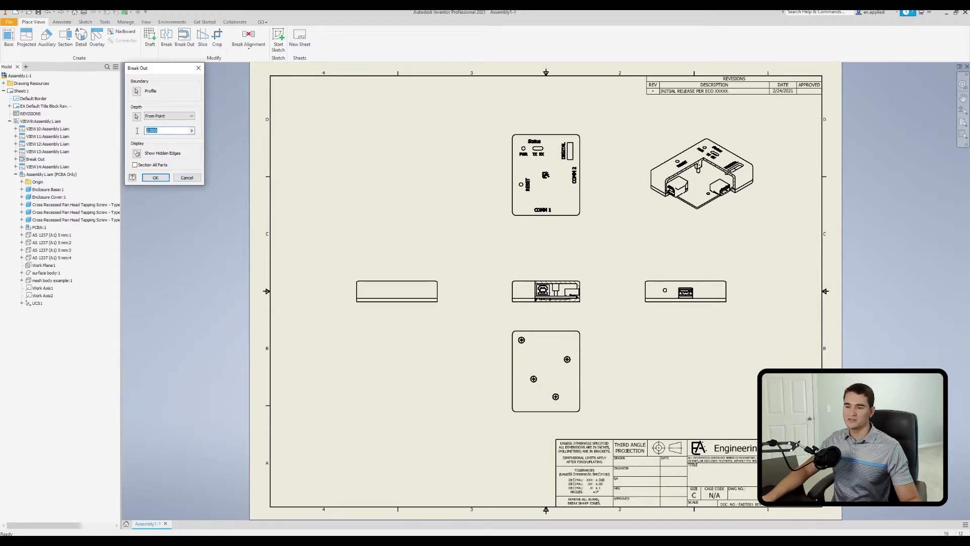
type(".5")
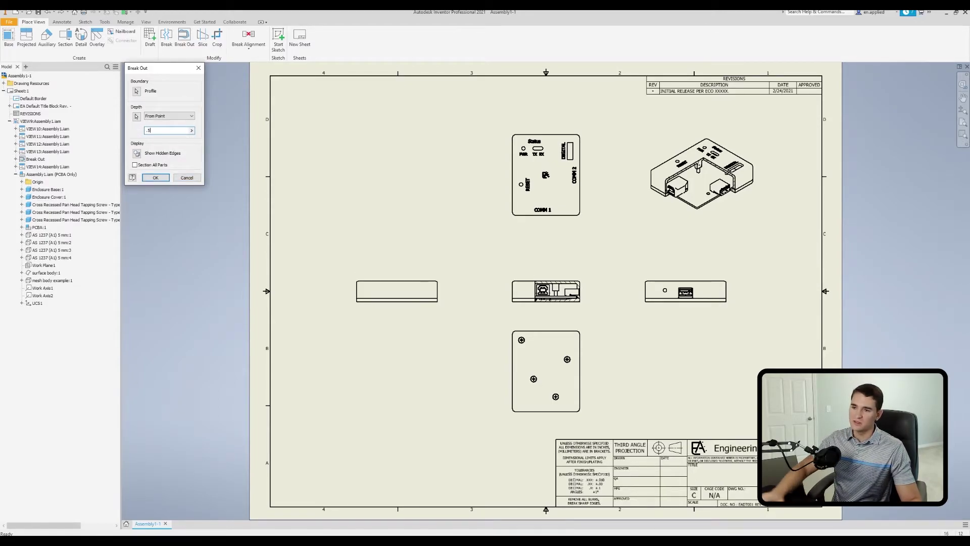
left_click(156, 177)
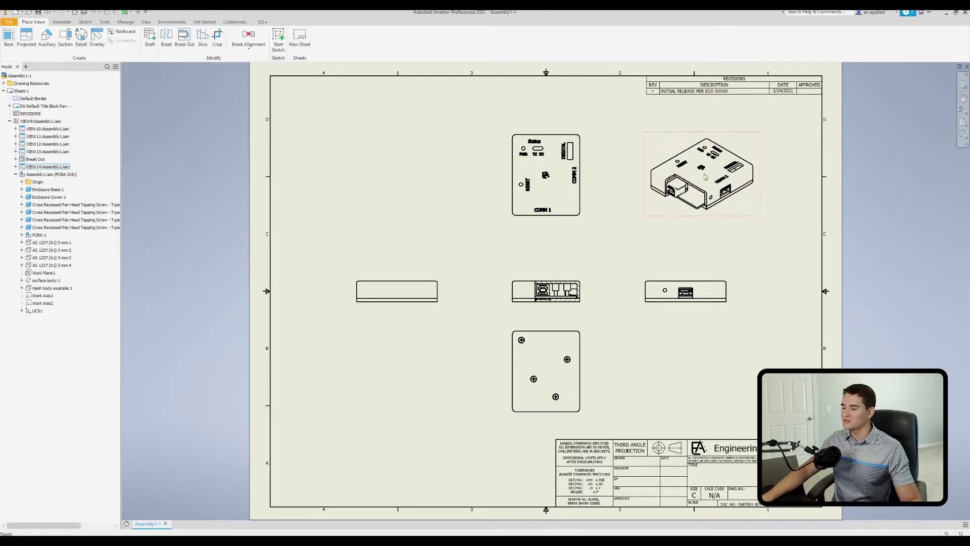
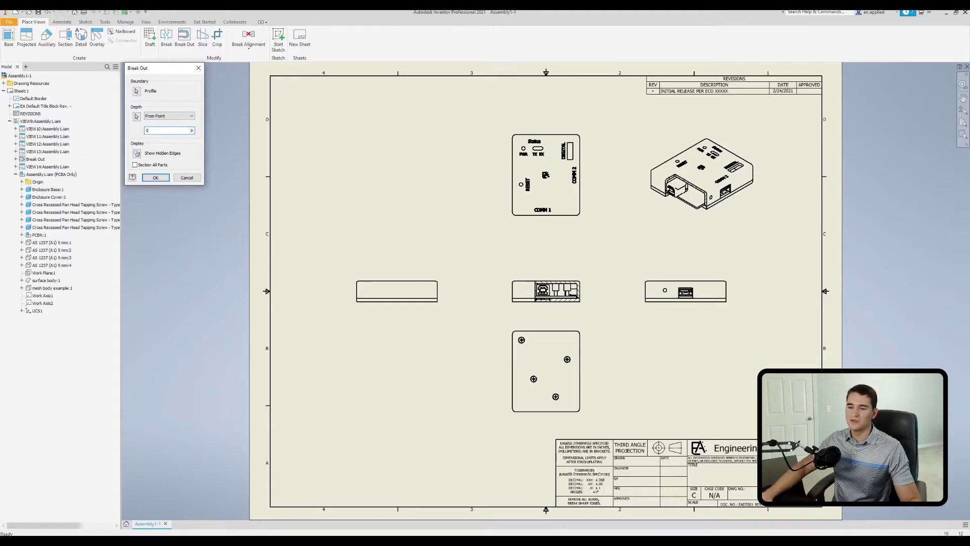
Redefine the Break Out's depth as 0 from a point on the right edge of the USB opening in the right side view.
left_click(136, 117)
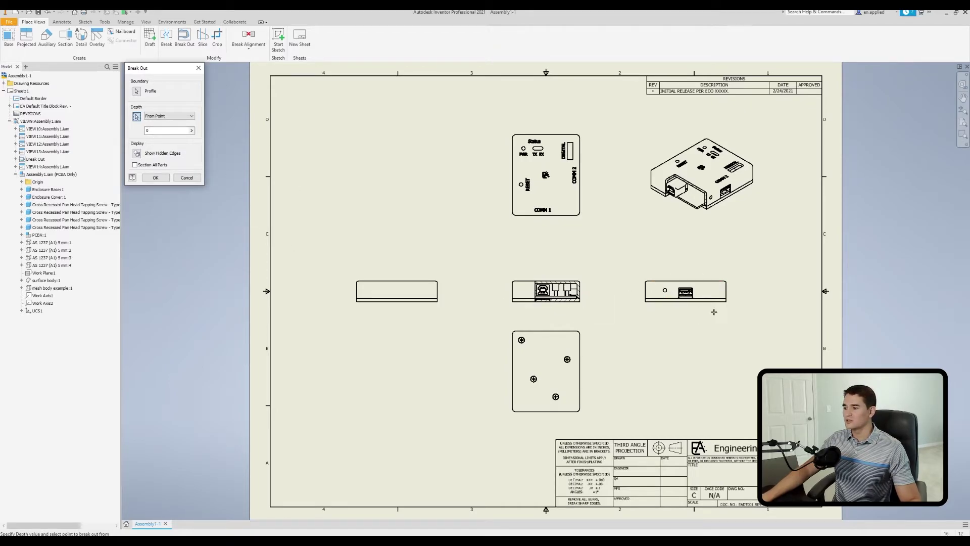
middle_click_drag(715, 312, 607, 299)
scroll(608, 298, "up", 10)
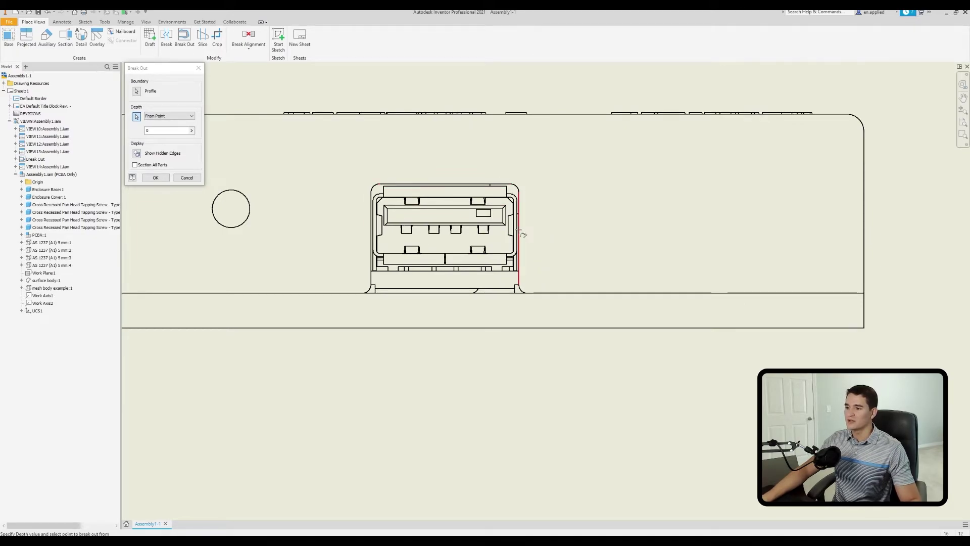
scroll(515, 227, "down", 3)
scroll(515, 222, "up", 4)
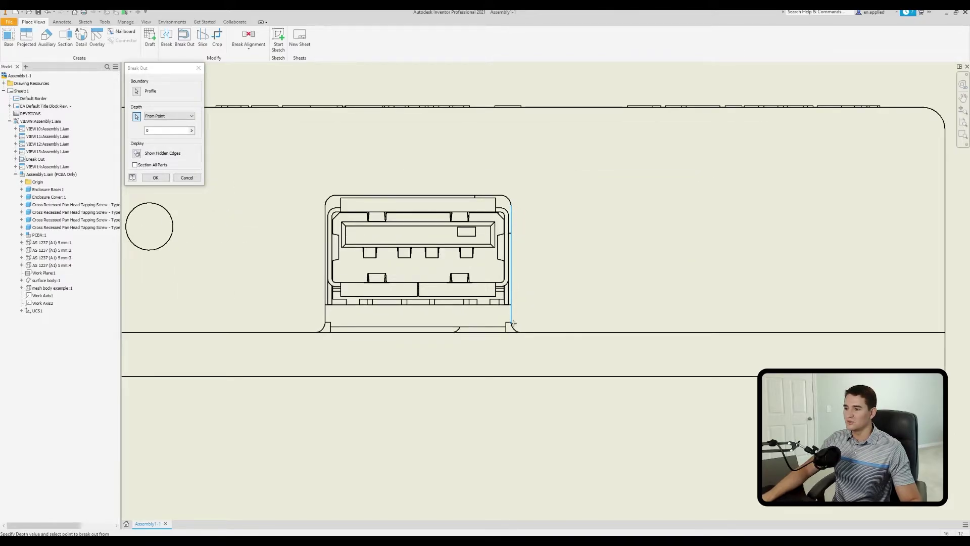
scroll(512, 323, "down", 5)
scroll(535, 310, "down", 4)
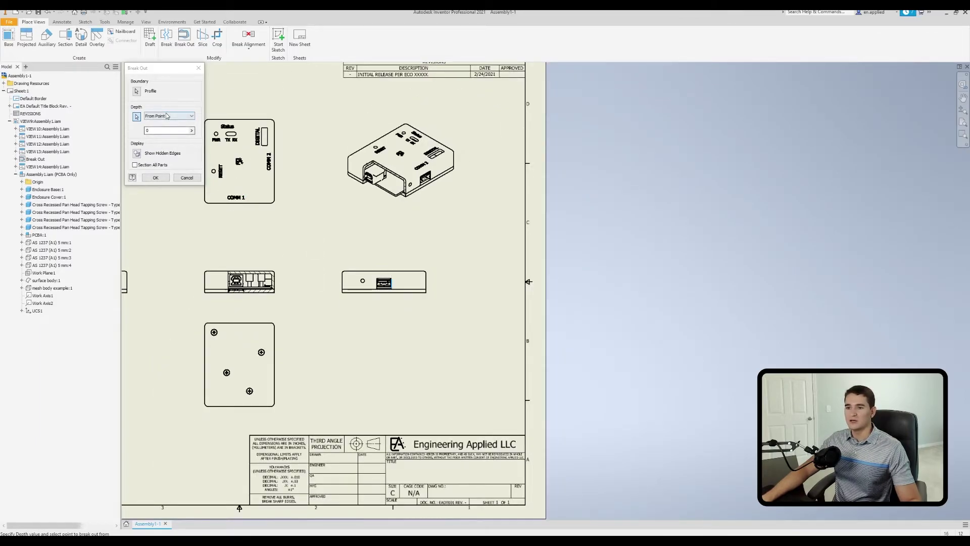
left_click(155, 178)
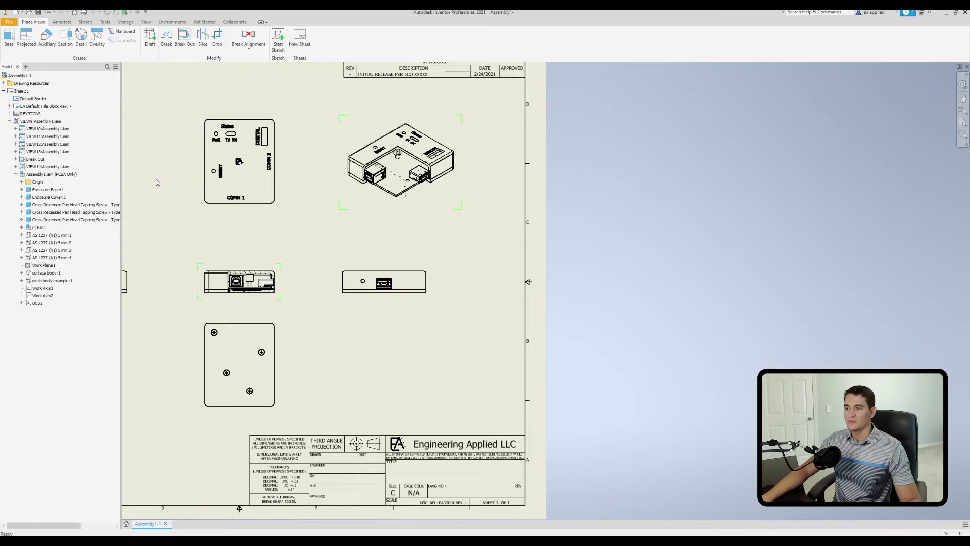
middle_click_drag(320, 218, 424, 222)
scroll(480, 177, "up", 5)
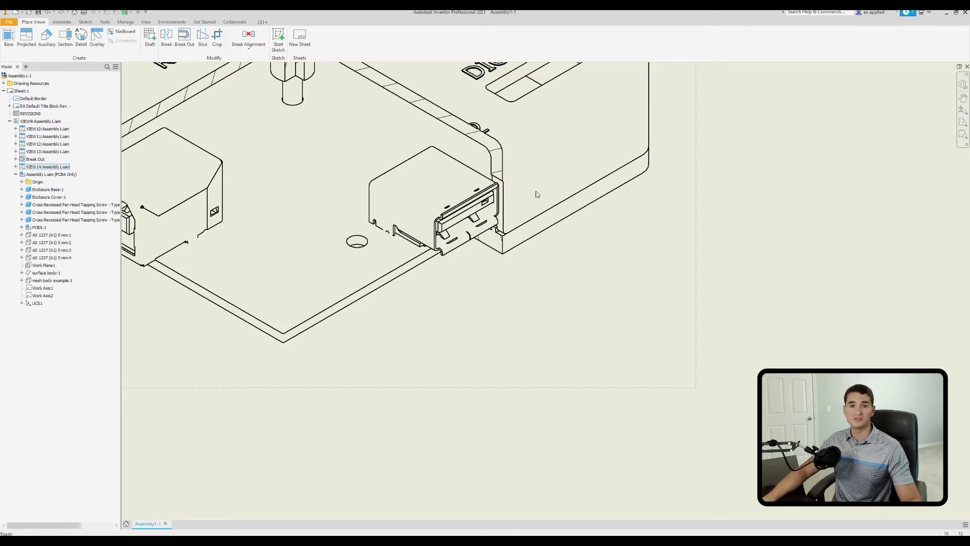
Edit the Break Out again and set its From Point depth to .125 in.
double_click(35, 160)
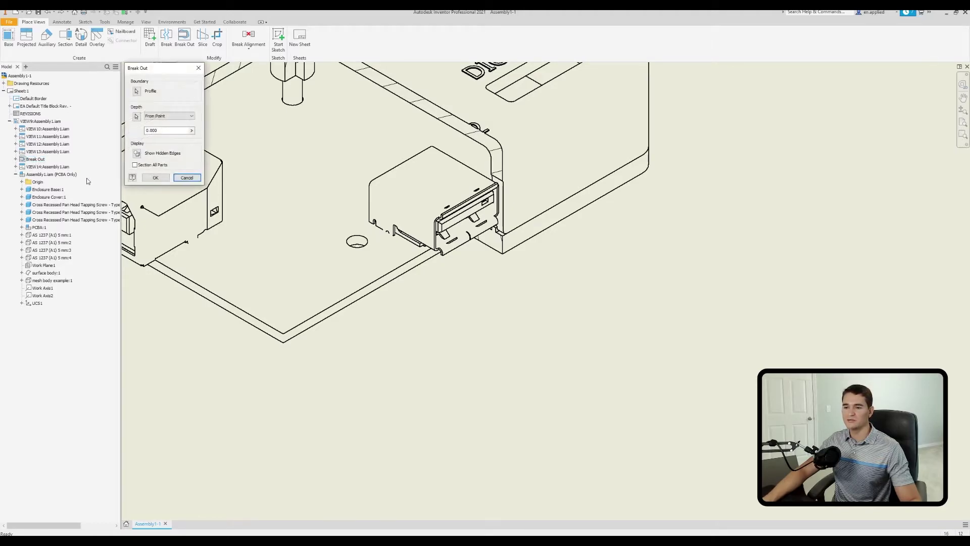
key("Tab")
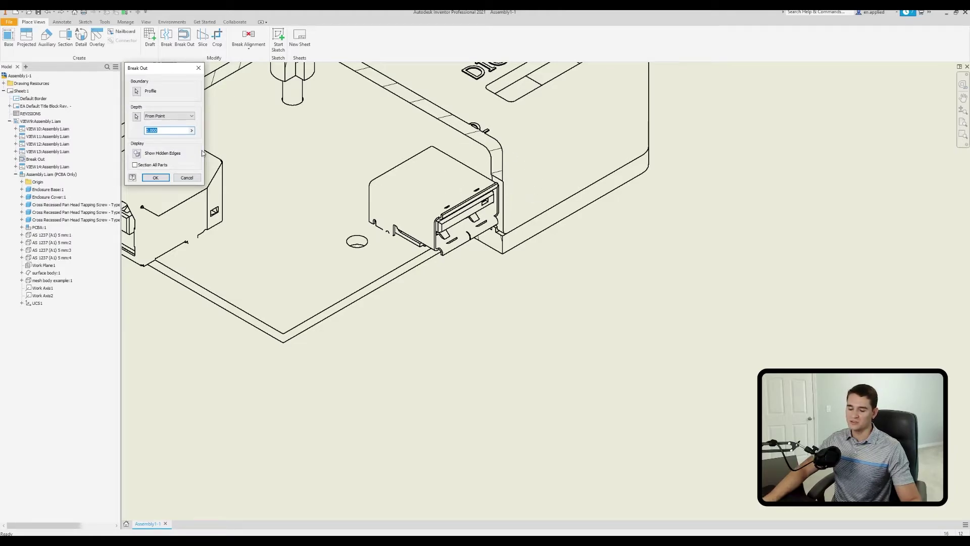
type(".125")
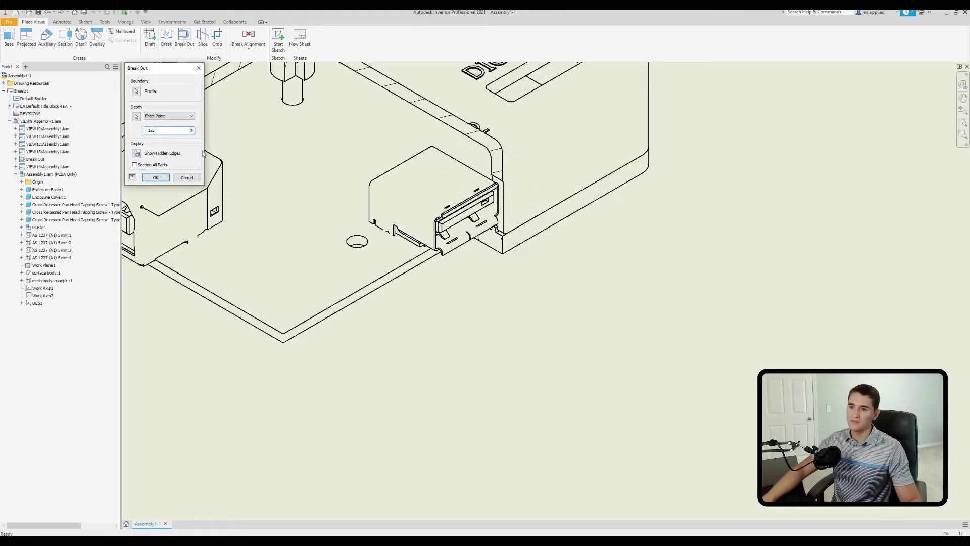
left_click(153, 177)
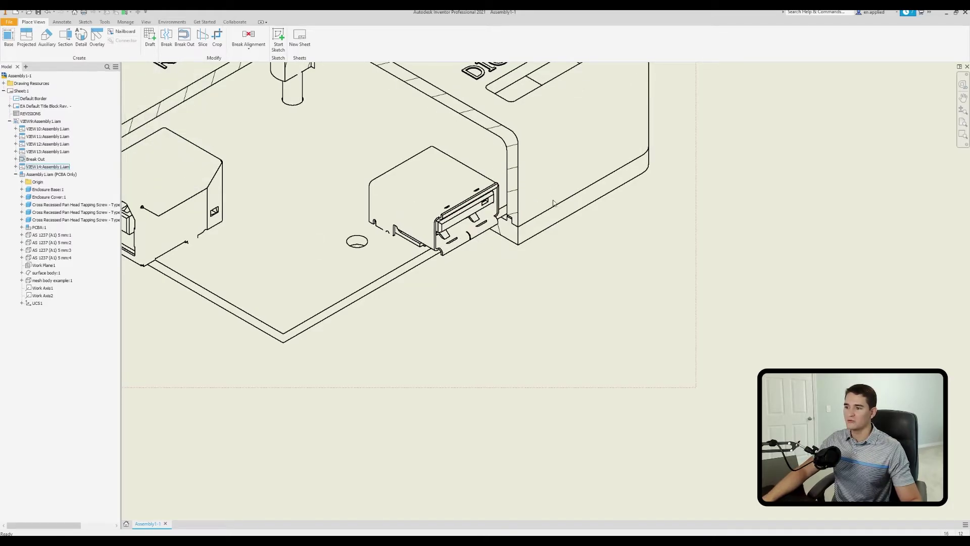
scroll(444, 207, "down", 3)
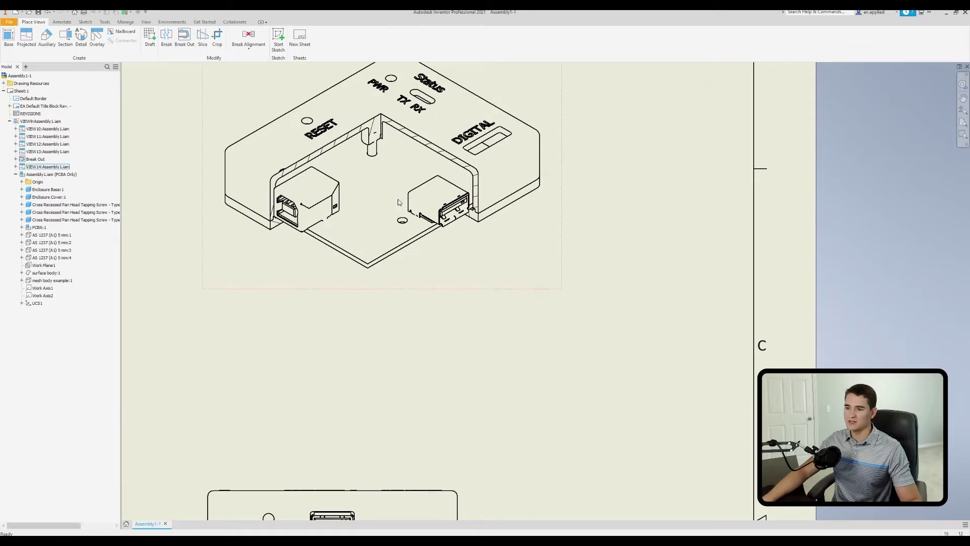
key("Home")
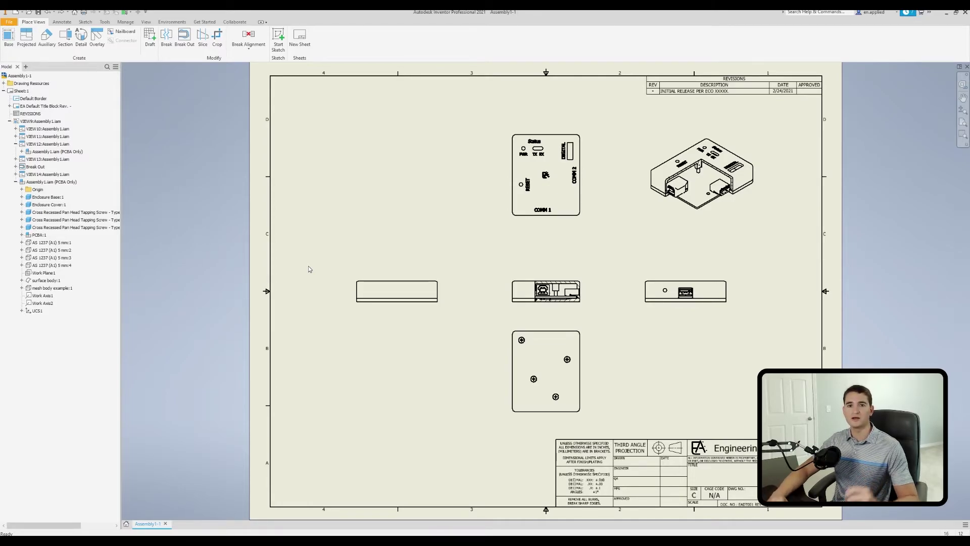
Start a sketch on the right side view.
left_click(86, 22)
left_click(9, 37)
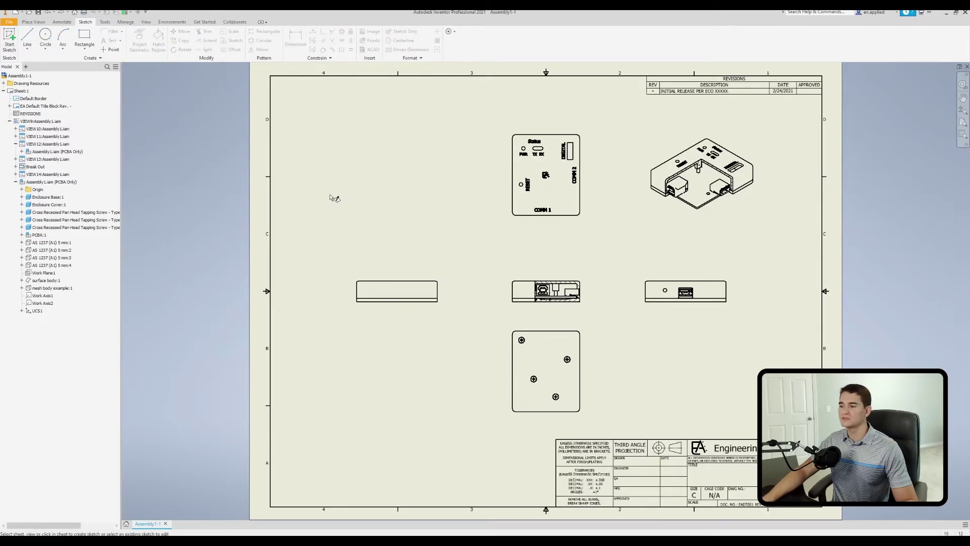
left_click(687, 291)
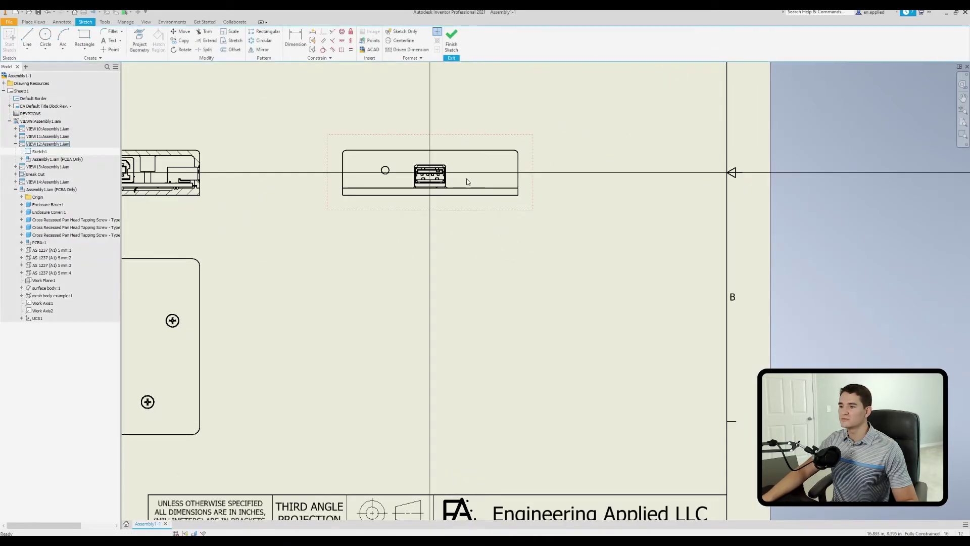
scroll(405, 177, "down", 3)
scroll(502, 229, "up", 6)
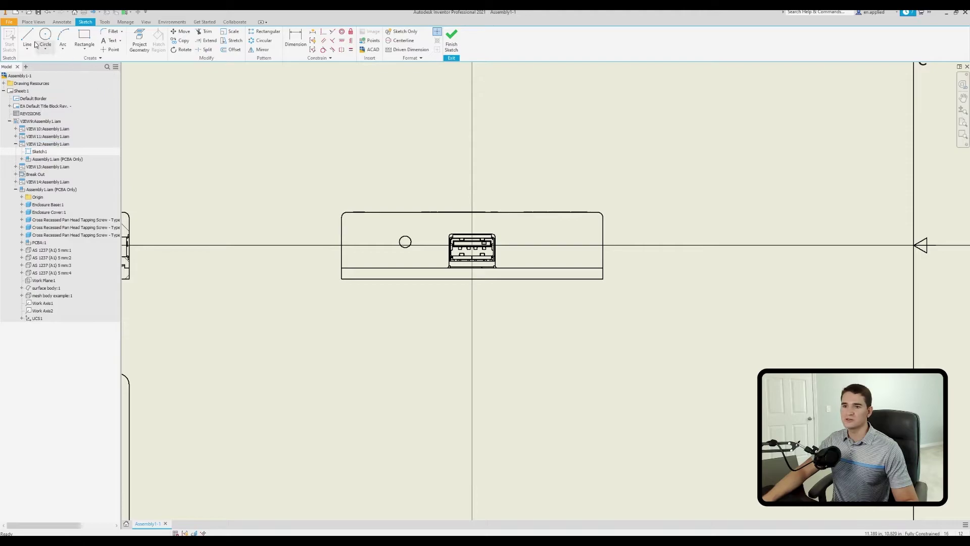
Draw a stepped line from below the enclosure, along the cover-base joint past the USB connector and about 1.01 in straight up; finish the sketch.
left_click(27, 38)
middle_click_drag(325, 278, 430, 179)
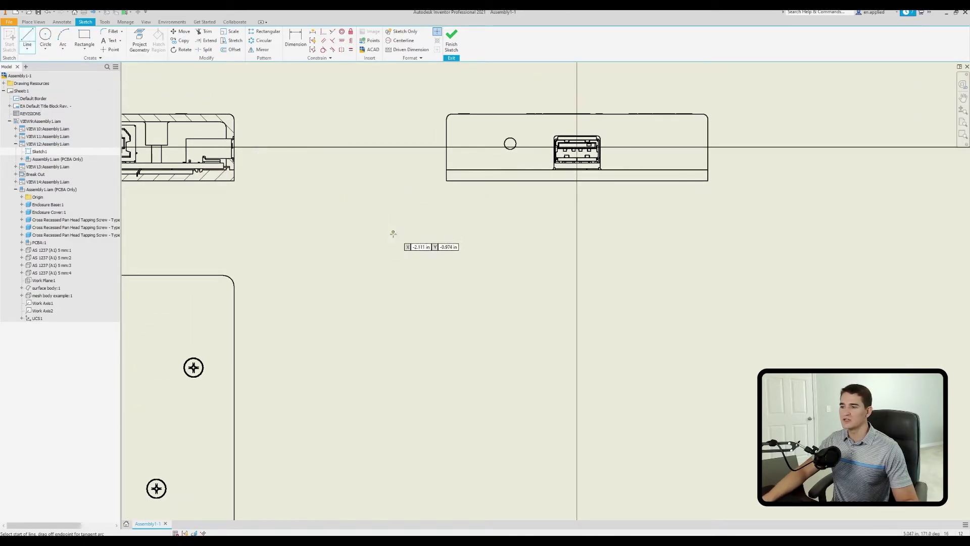
left_click(407, 253)
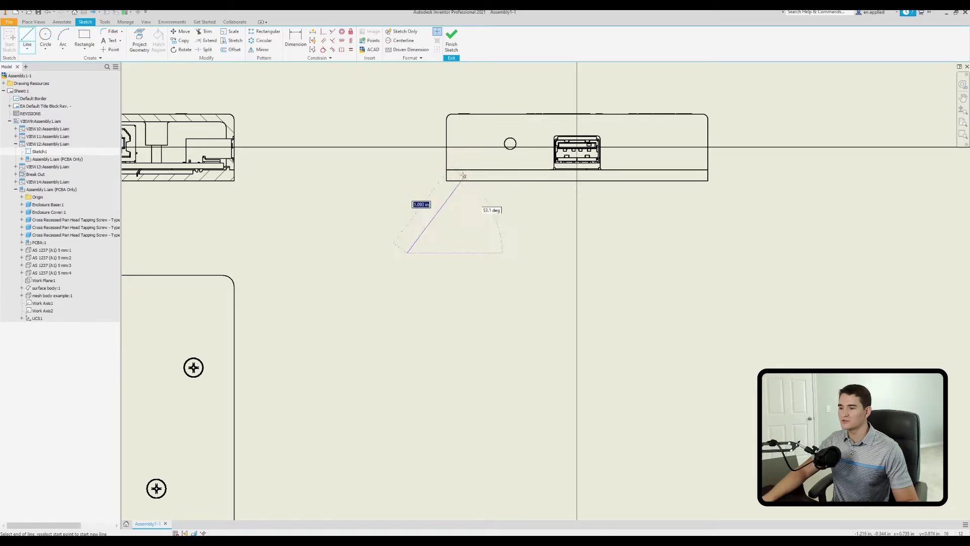
left_click(406, 170)
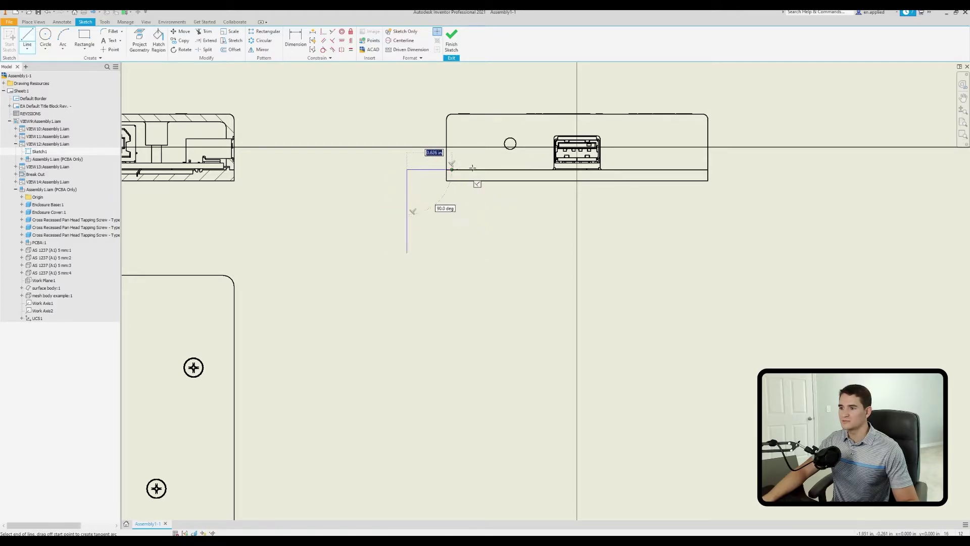
scroll(609, 171, "up", 5)
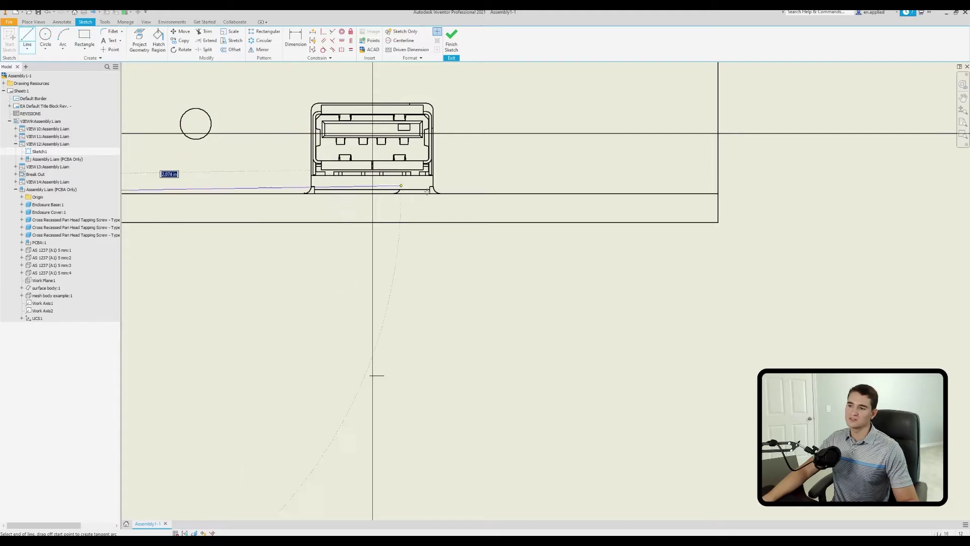
left_click(456, 194)
middle_click_drag(463, 134, 461, 220)
scroll(461, 220, "down", 3)
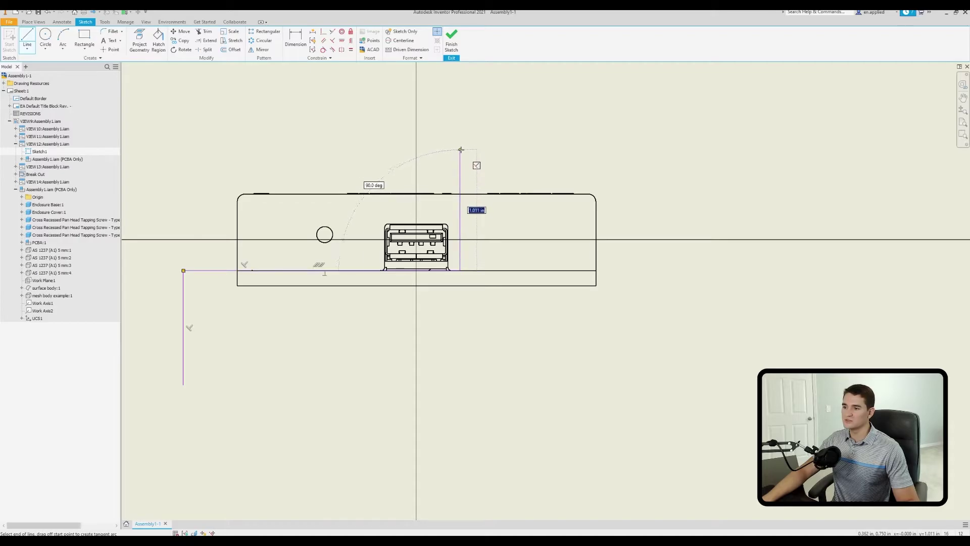
right_click(460, 151)
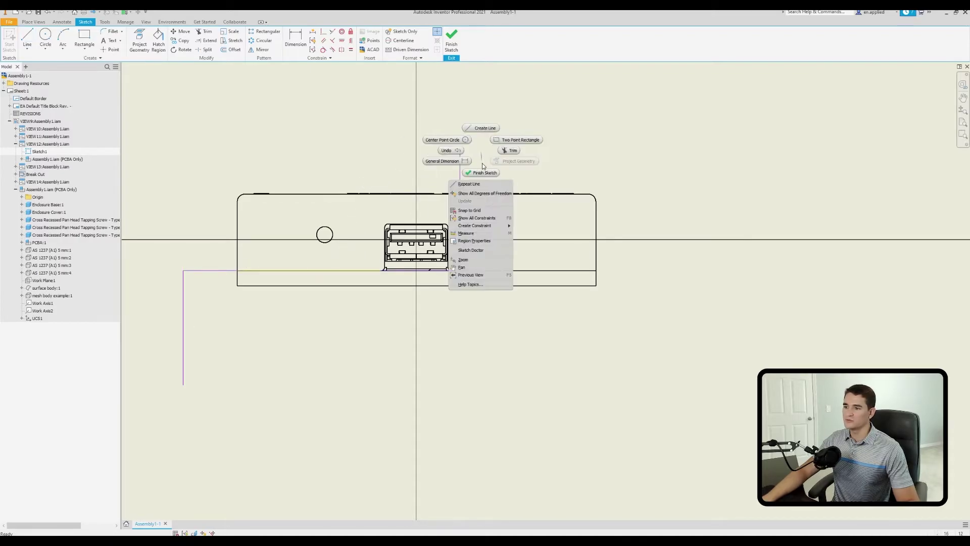
left_click(481, 152)
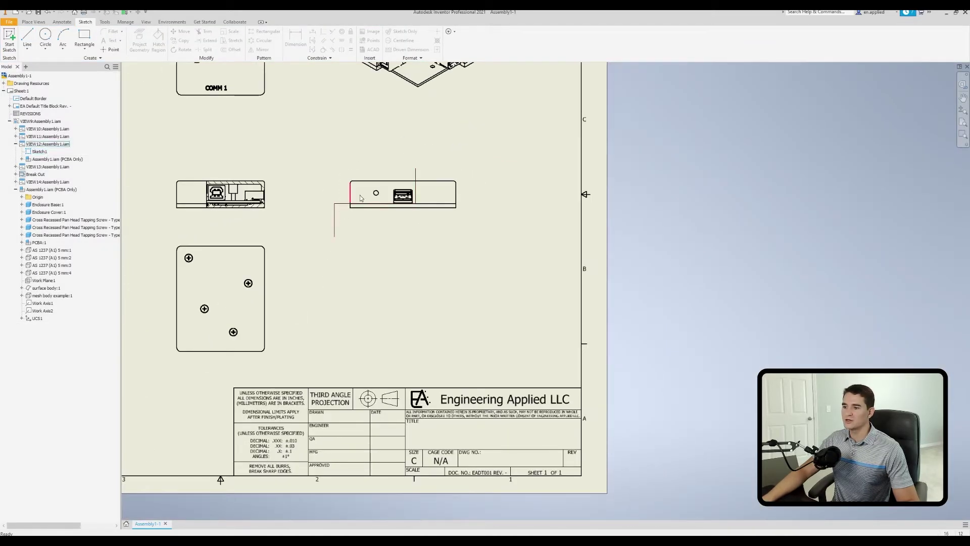
Edit the Break Out and set its depth To Sketch, using the stepped line sketched on the right side view.
double_click(35, 174)
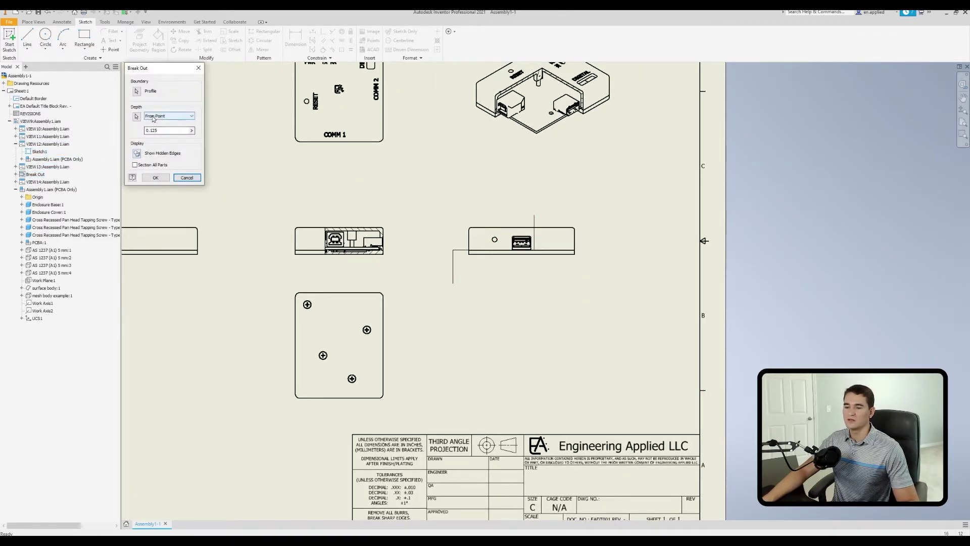
left_click(169, 116)
left_click(163, 129)
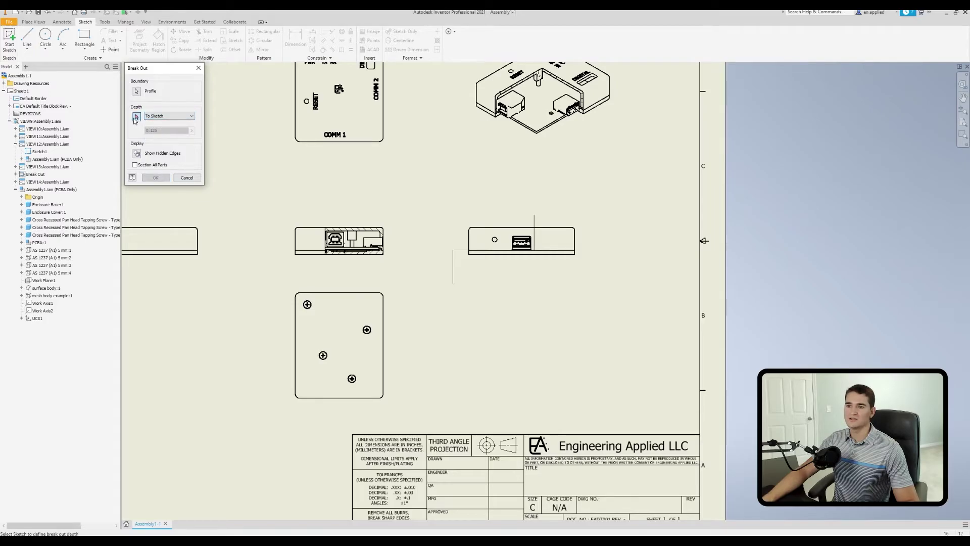
left_click(453, 258)
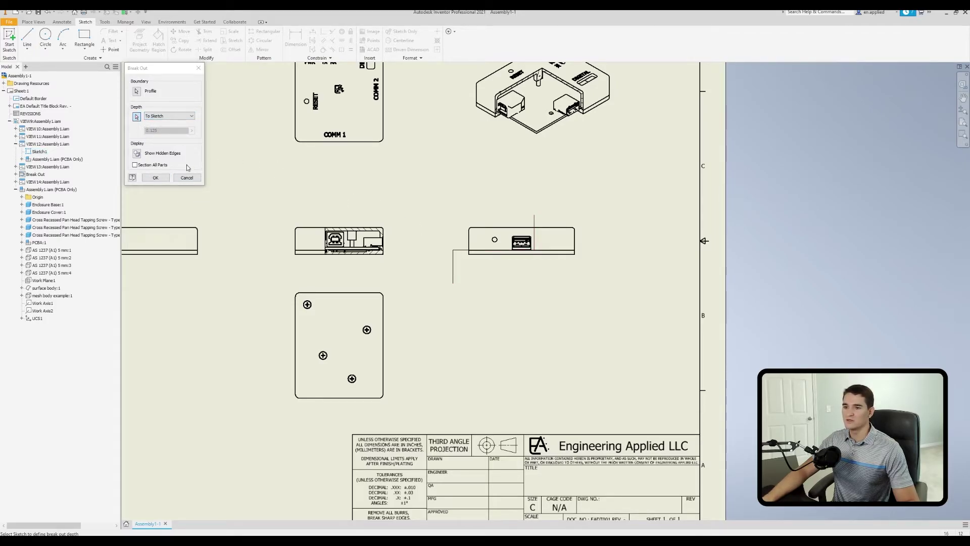
left_click(155, 177)
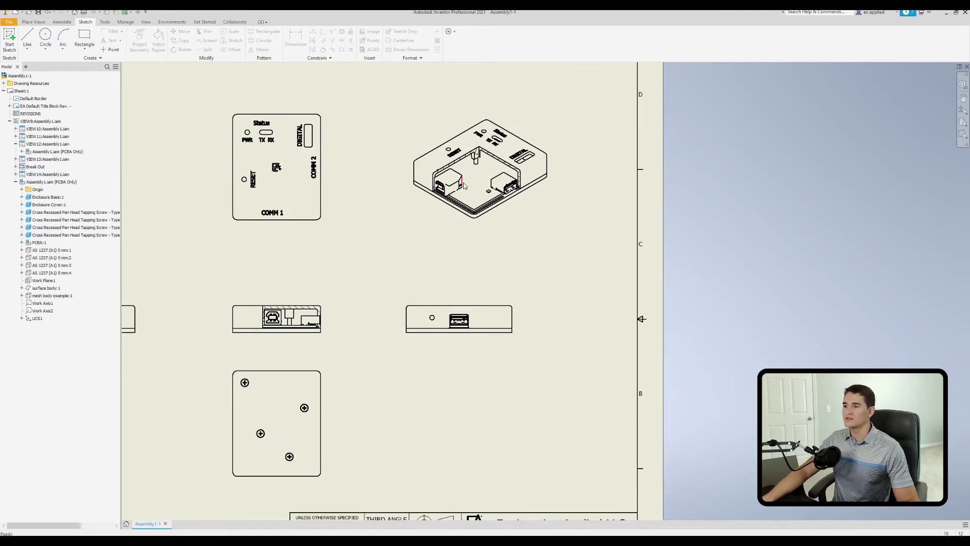
scroll(464, 186, "up", 3)
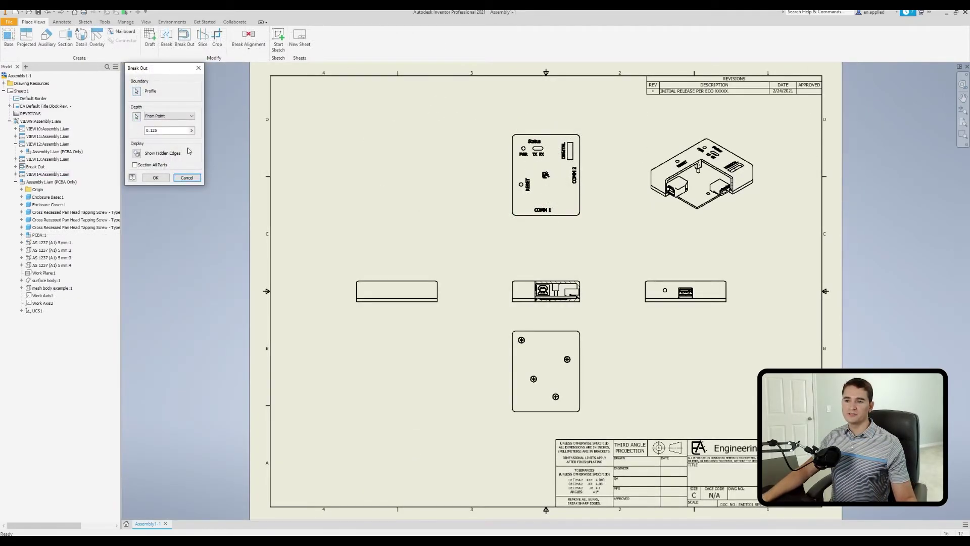
Set the Break Out's depth To Hole using the round opening in the right side view, inspect the isometric view, and undo the change.
left_click(191, 116)
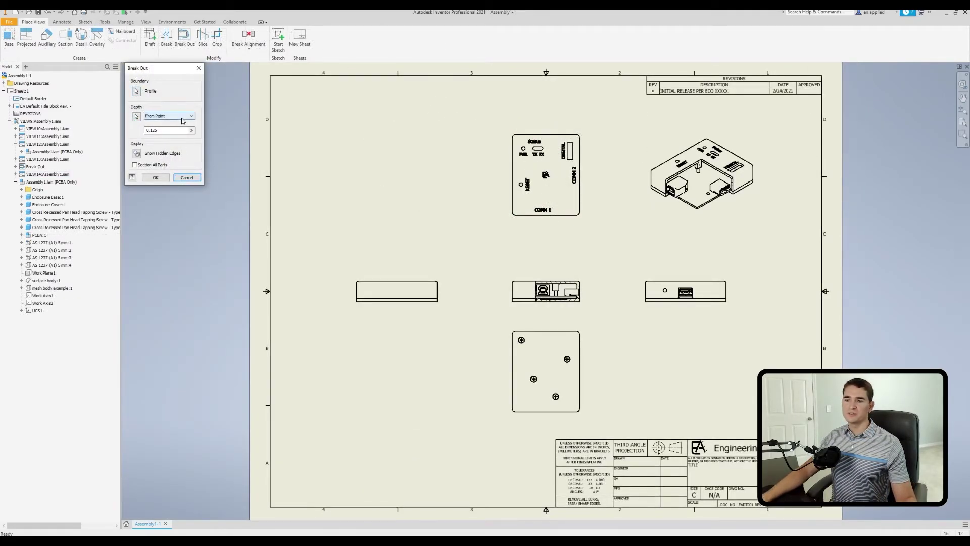
left_click(173, 133)
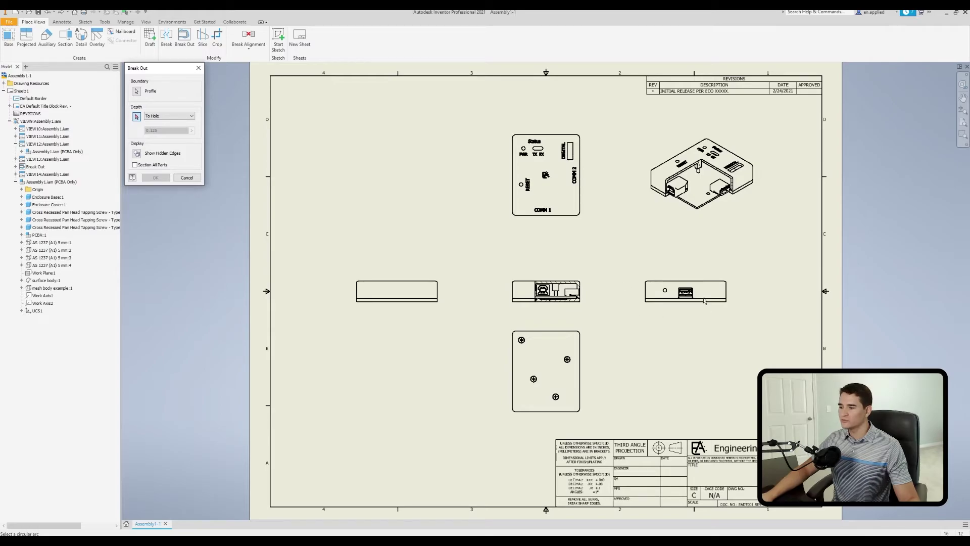
scroll(600, 297, "down", 1)
scroll(575, 256, "up", 4)
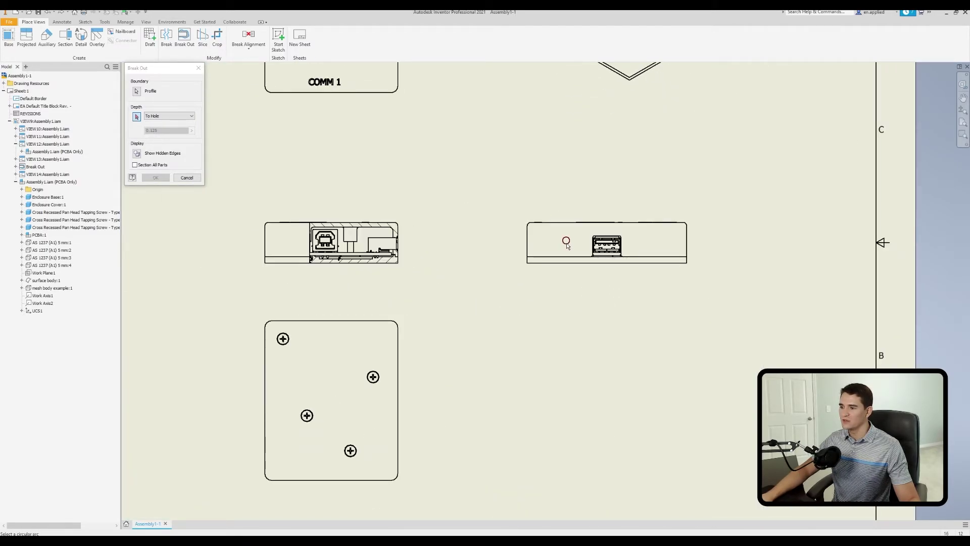
left_click(566, 243)
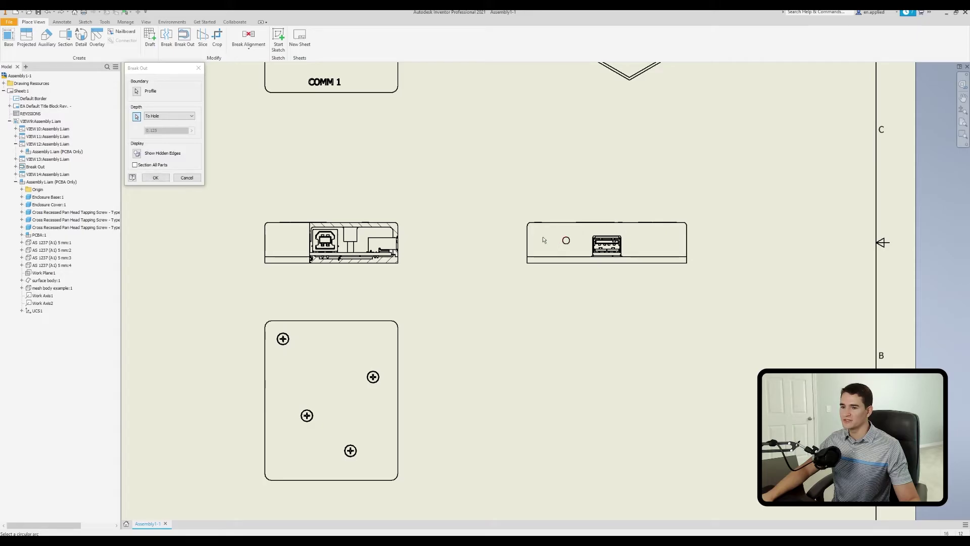
left_click(160, 179)
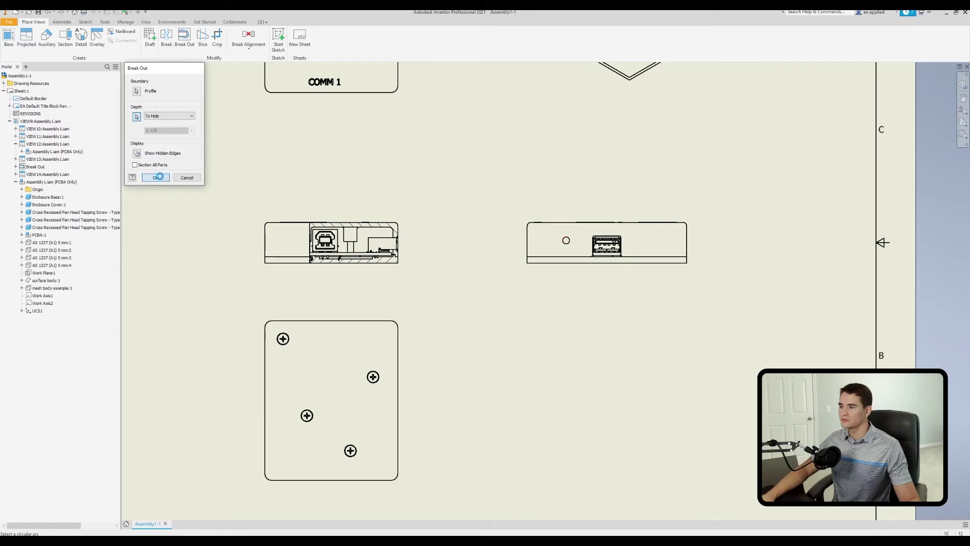
scroll(499, 129, "down", 3)
scroll(486, 198, "up", 3)
scroll(486, 198, "up", 3)
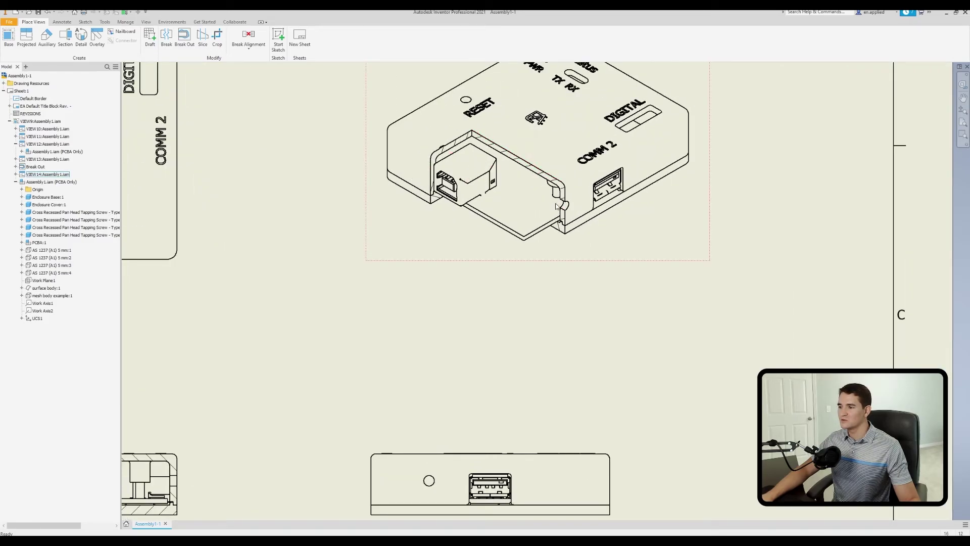
scroll(276, 184, "down", 3)
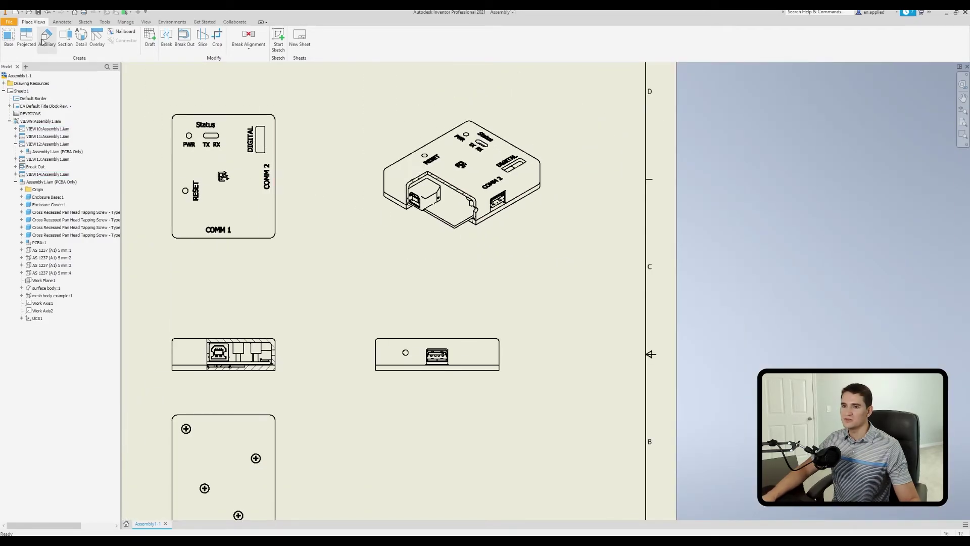
left_click(49, 13)
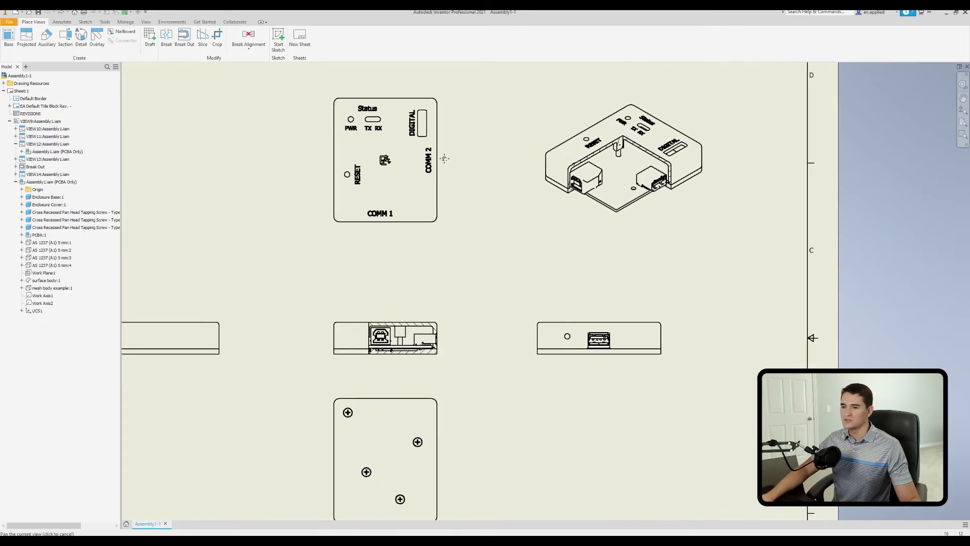
Edit the Break Out and set its depth To Hole, using the PWR hole in the top view.
double_click(37, 168)
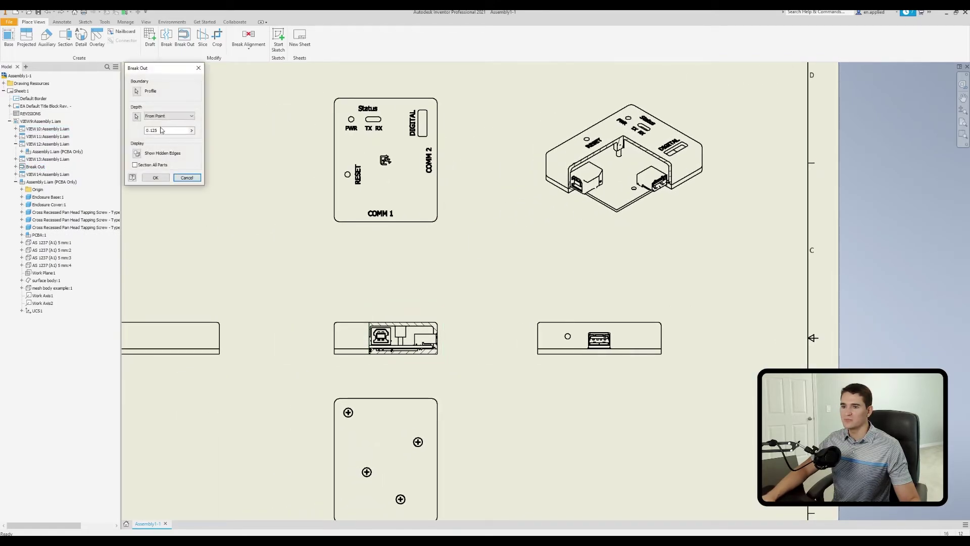
left_click(172, 115)
left_click(153, 132)
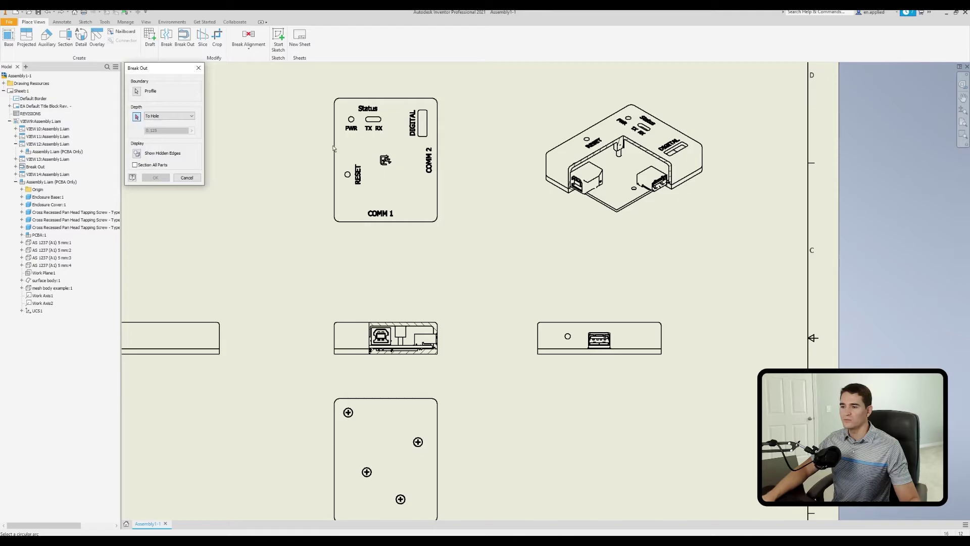
middle_click_drag(333, 148, 402, 163)
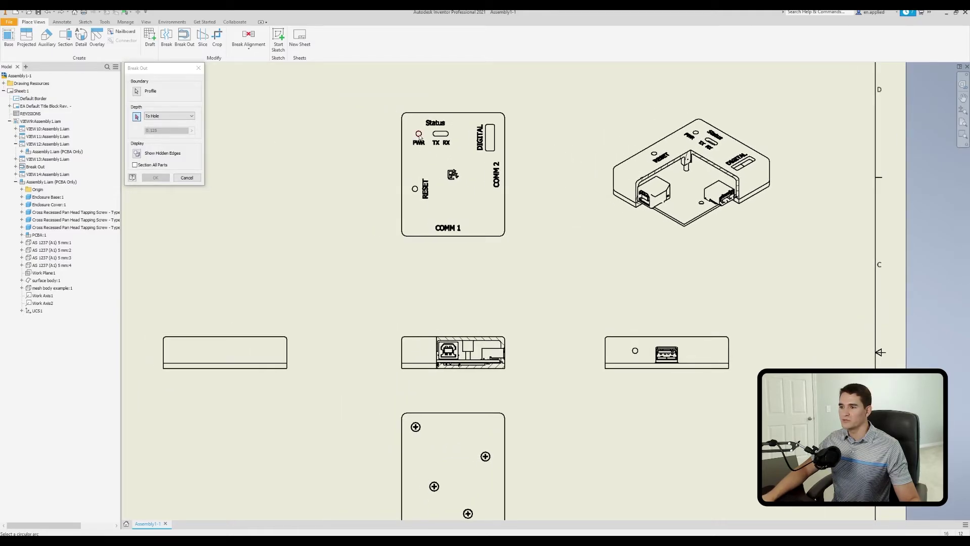
left_click(420, 135)
left_click(153, 177)
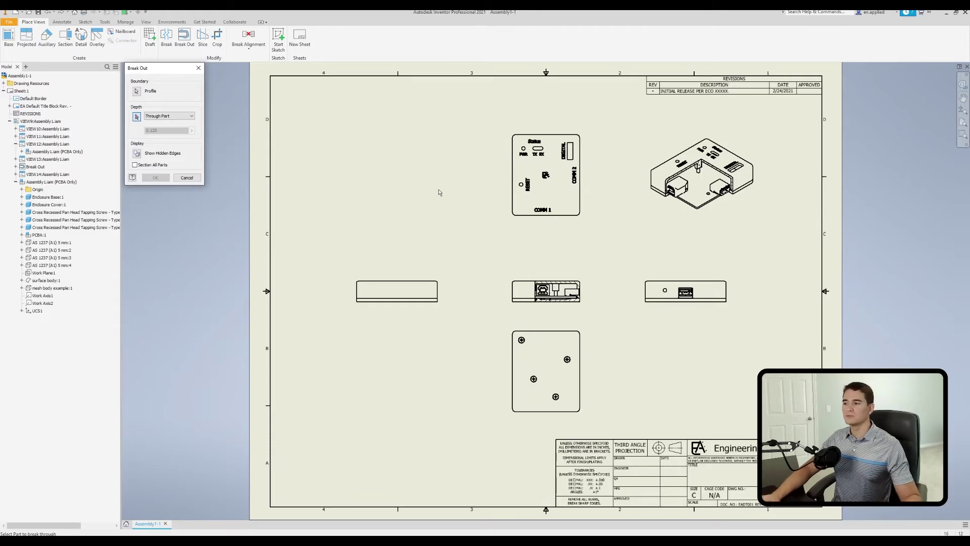
Set the Break Out's depth to Through Part, cutting through the enclosure cover, and inspect the isometric view.
scroll(552, 210, "up", 3)
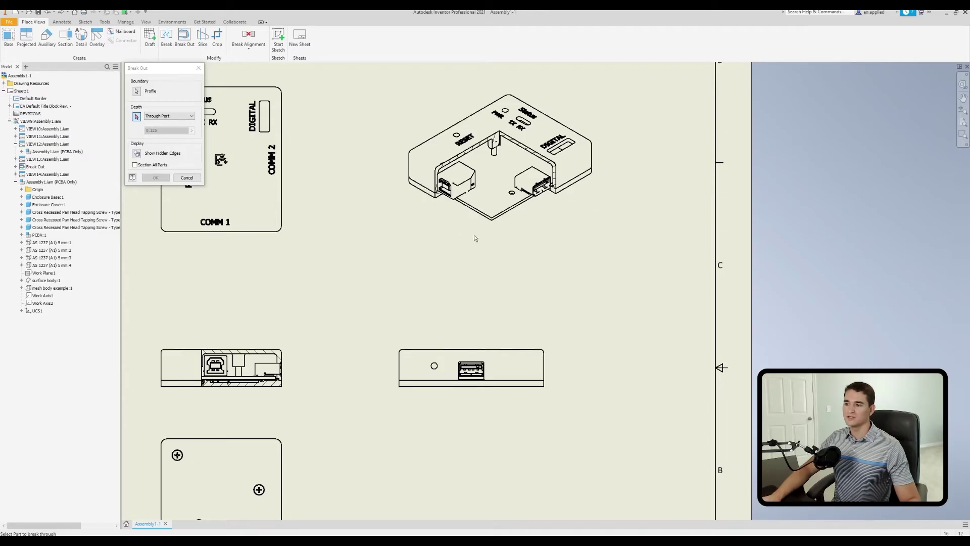
scroll(237, 255, "down", 2)
middle_click_drag(236, 256, 458, 227)
scroll(458, 227, "up", 2)
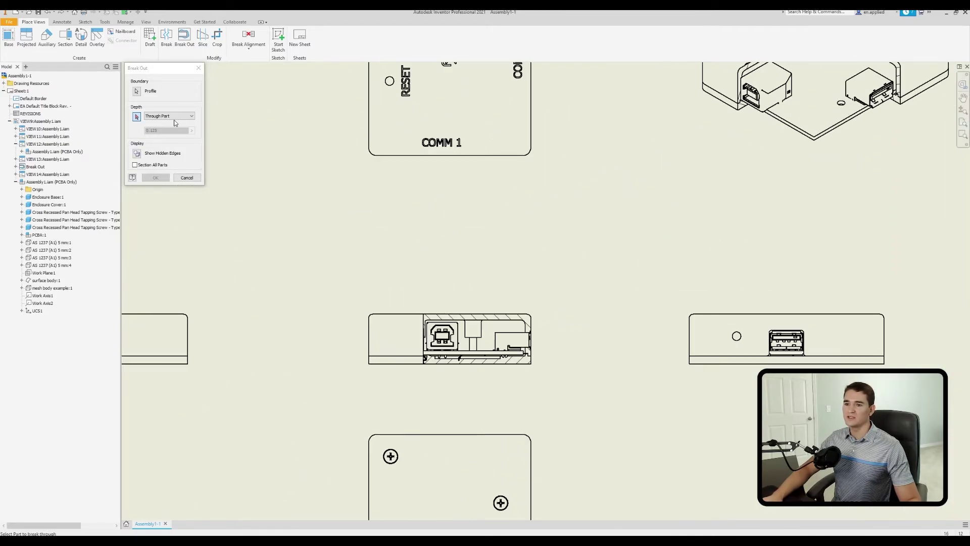
left_click(371, 332)
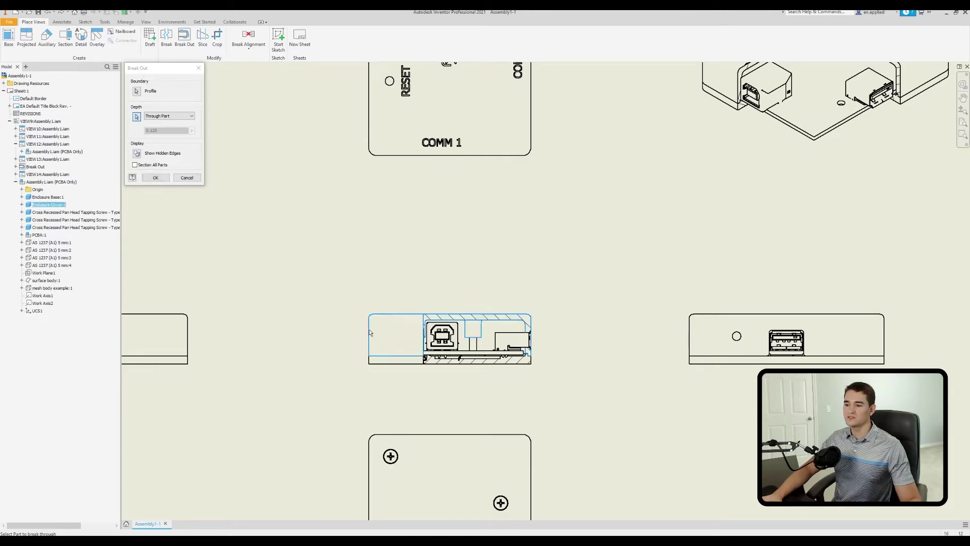
left_click(155, 178)
middle_click_drag(655, 190, 323, 247)
scroll(444, 228, "up", 2)
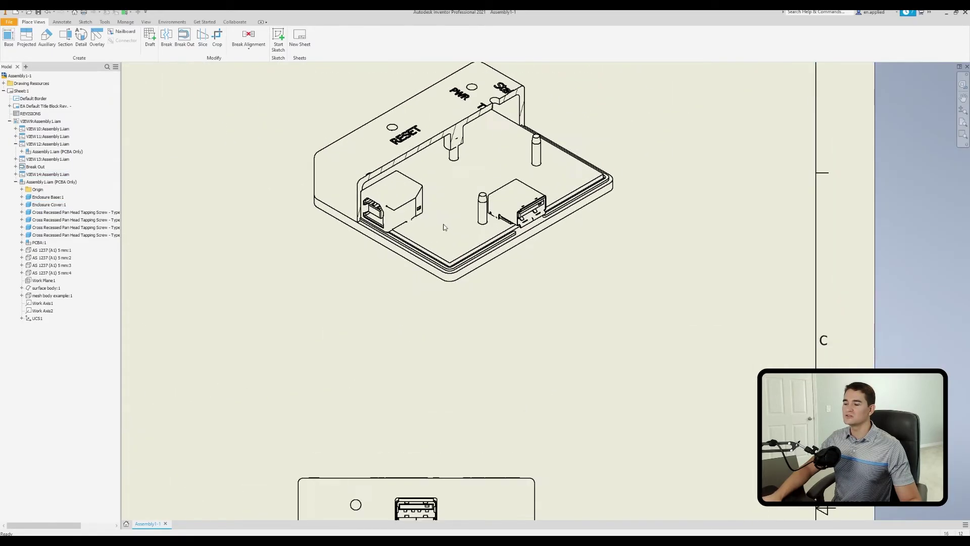
scroll(444, 227, "up", 1)
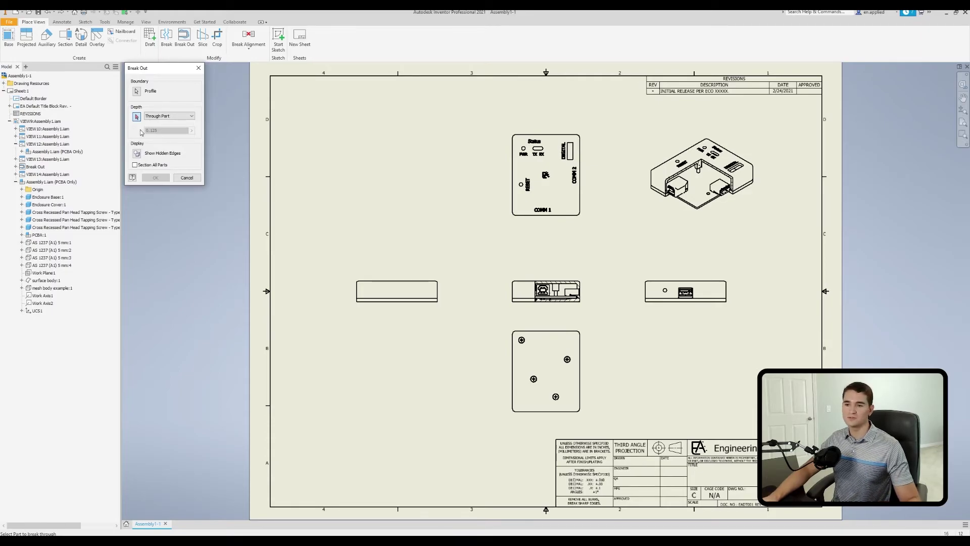
Set the Break Out's depth to Through Part for both the enclosure base and cover, and inspect the front and isometric views.
middle_click_drag(514, 243, 455, 190)
scroll(447, 211, "up", 1)
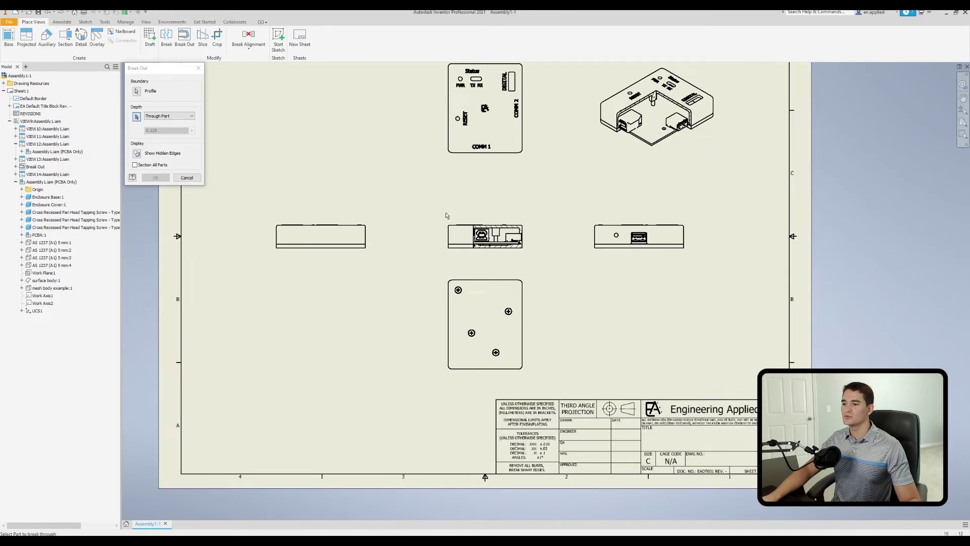
scroll(447, 211, "up", 1)
left_click(451, 247)
left_click(452, 248)
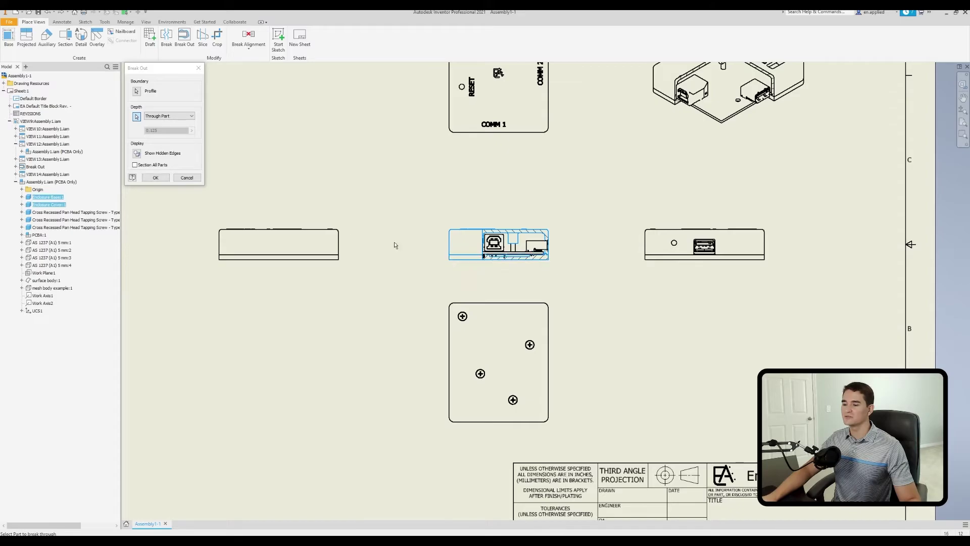
left_click(156, 177)
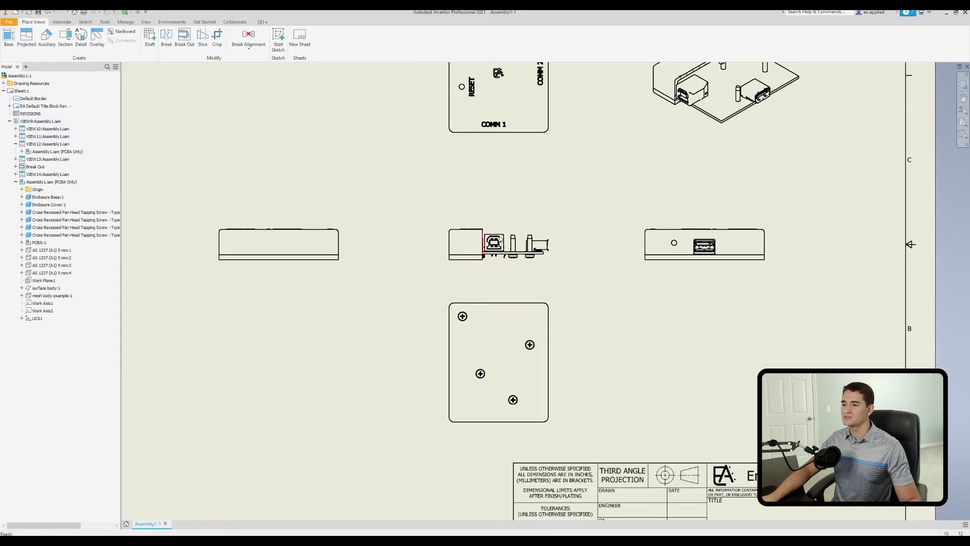
scroll(435, 215, "down", 1)
scroll(435, 215, "up", 3)
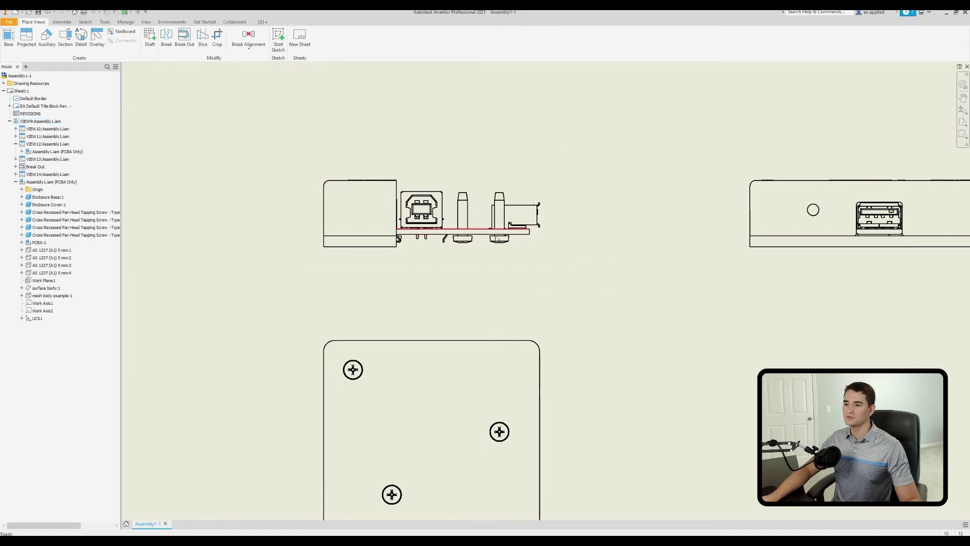
mouse_move(587, 201)
middle_mouse_down()
mouse_move(546, 231)
mouse_move(373, 301)
mouse_move(356, 321)
middle_mouse_up()
middle_click_drag(548, 129, 432, 229)
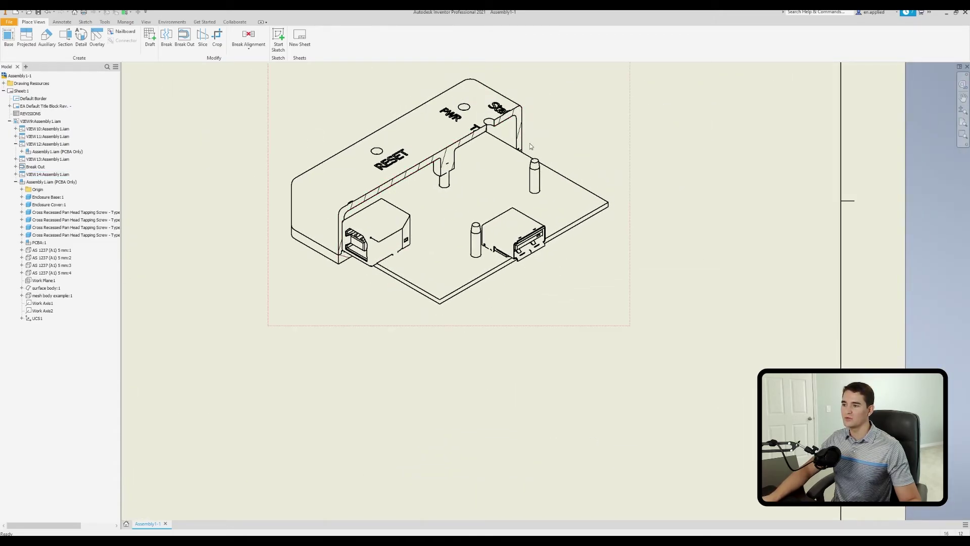
left_click(314, 320)
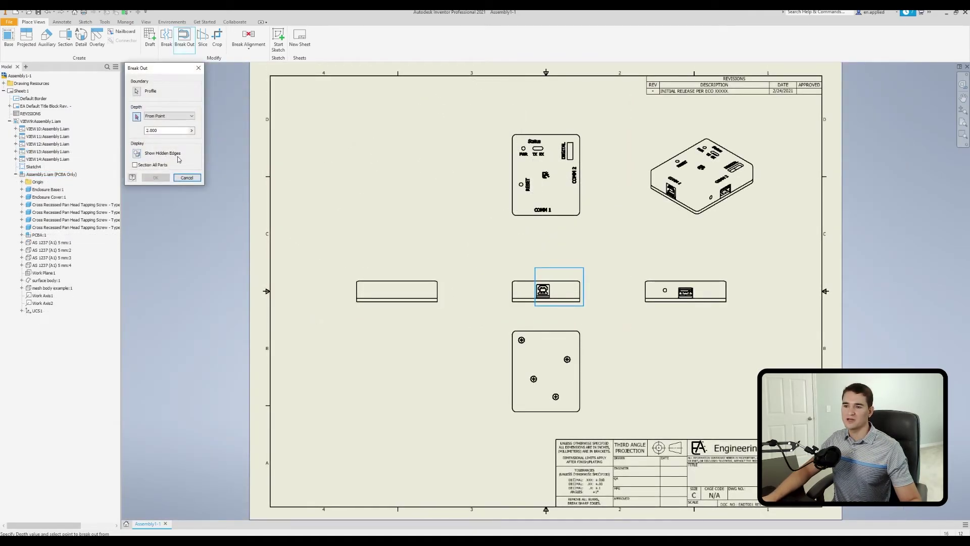
Show the hidden edges in the front view for the new Break Out.
left_click(136, 154)
scroll(560, 327, "up", 5)
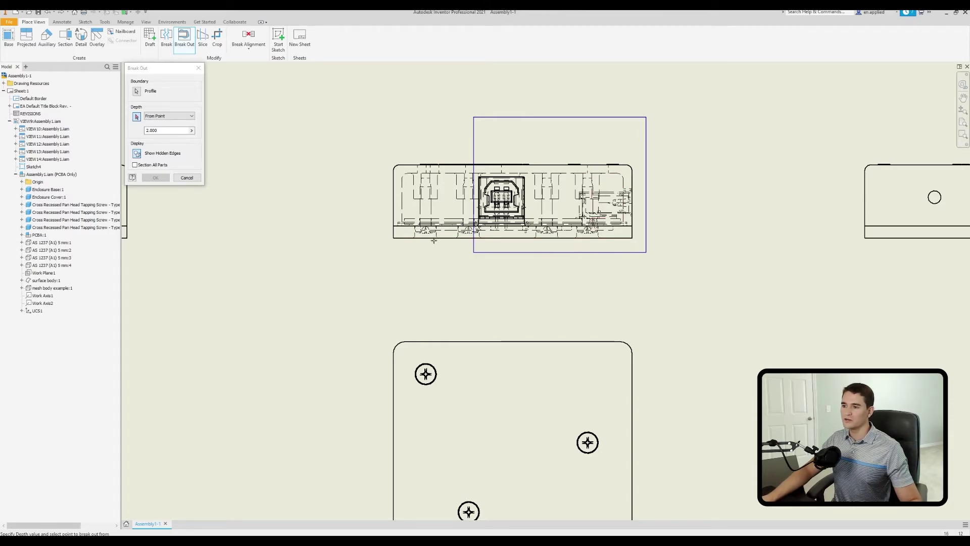
scroll(411, 202, "down", 2)
Set the Break Out's depth To Hole, using the hidden hole edge at the upper left of the cover in the front view, and create it.
left_click(167, 117)
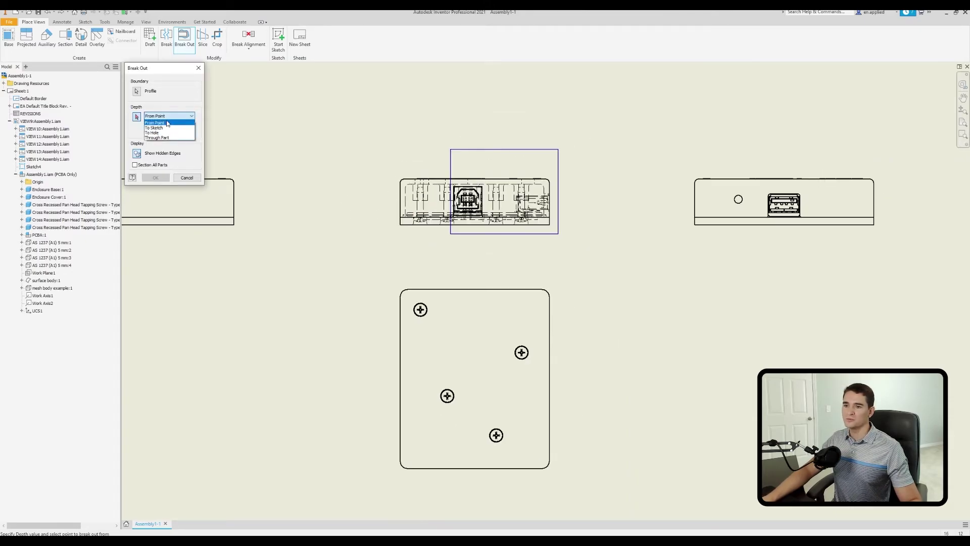
left_click(168, 136)
scroll(423, 234, "up", 2)
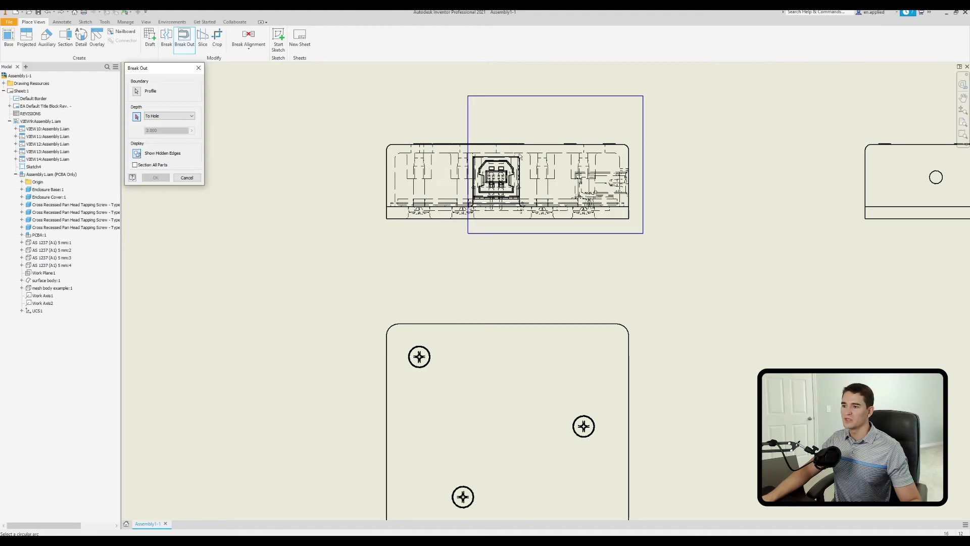
scroll(526, 236, "down", 3)
scroll(500, 202, "down", 2)
middle_click_drag(488, 193, 510, 187)
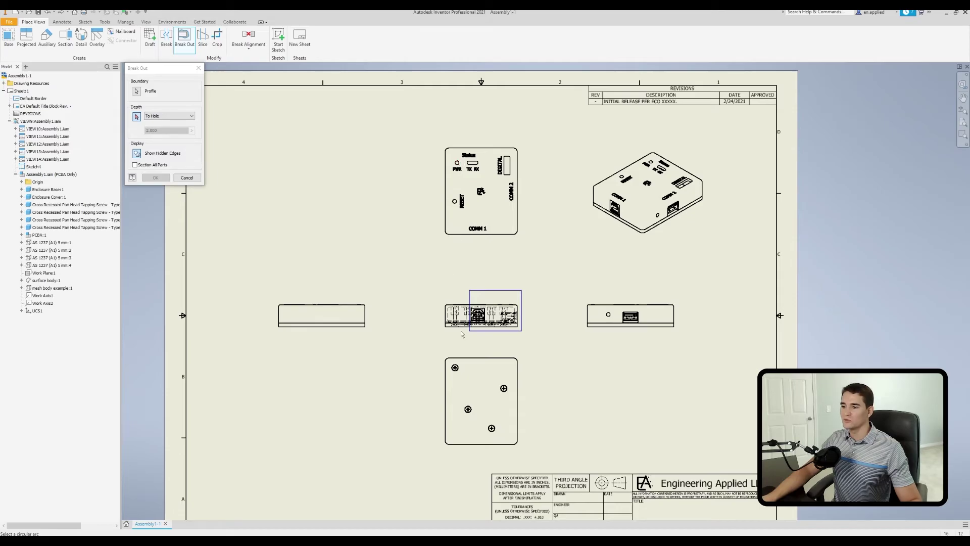
scroll(461, 331, "up", 5)
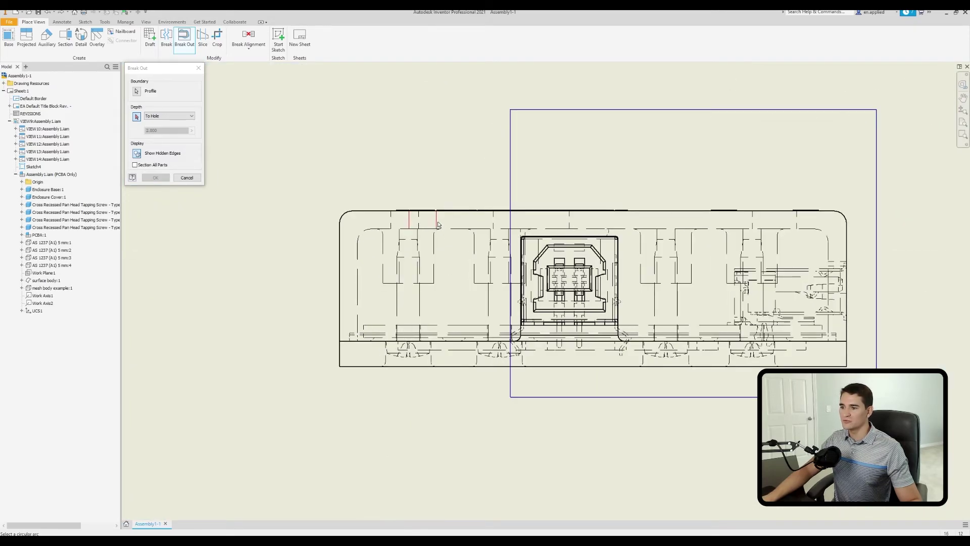
left_click(438, 223)
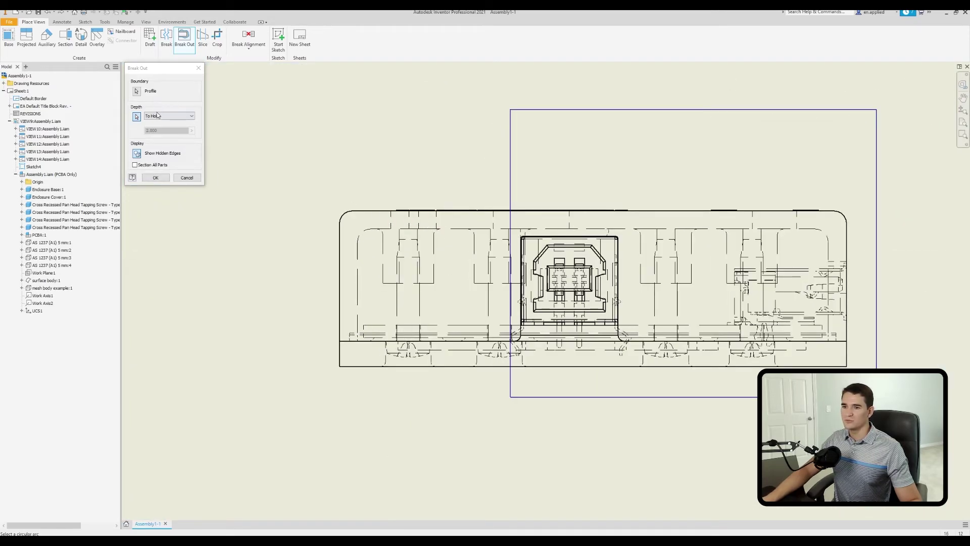
left_click(158, 181)
scroll(386, 265, "down", 5)
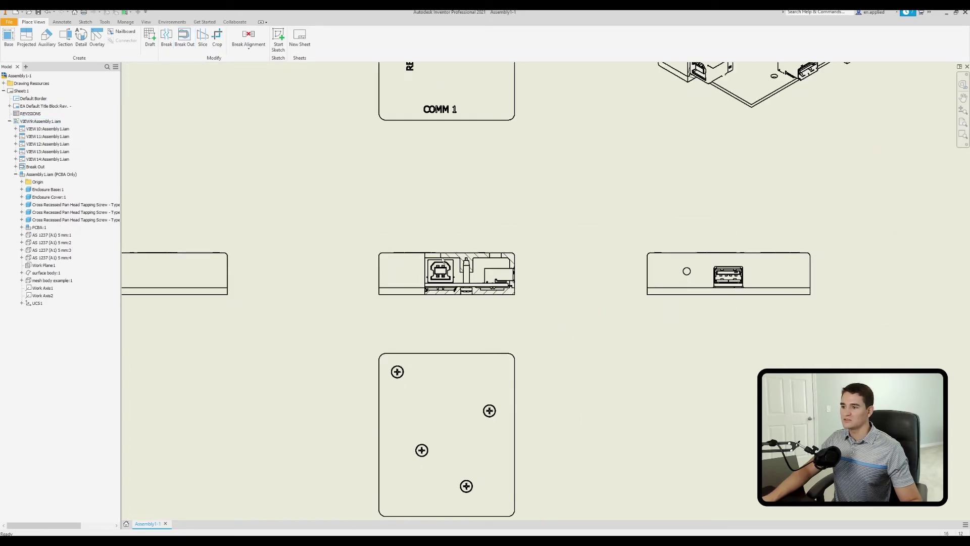
Edit the Break Out to section all parts, cutting through the PCBA together with the enclosure.
mouse_move(541, 237)
middle_mouse_down()
mouse_move(480, 314)
mouse_move(368, 371)
middle_mouse_up()
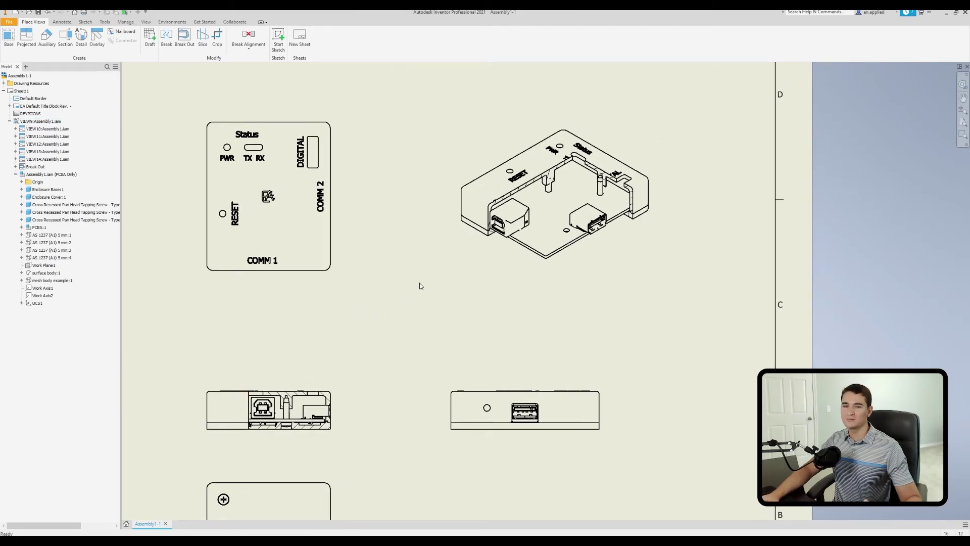
left_click(184, 37)
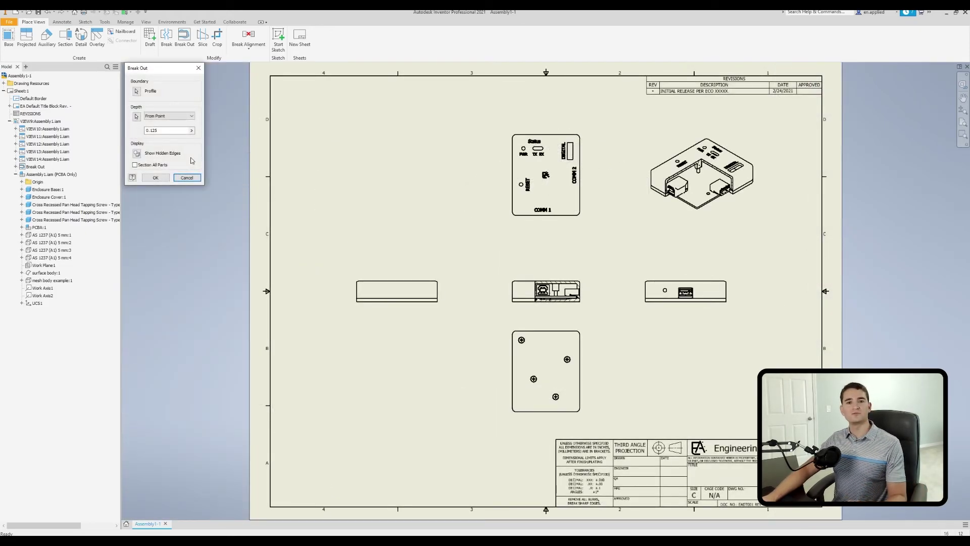
left_click(135, 165)
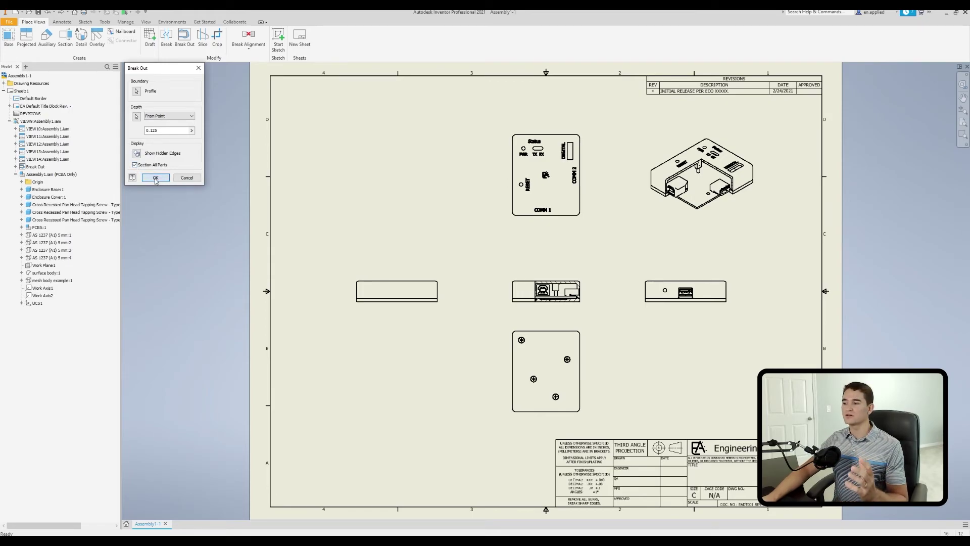
left_click(155, 178)
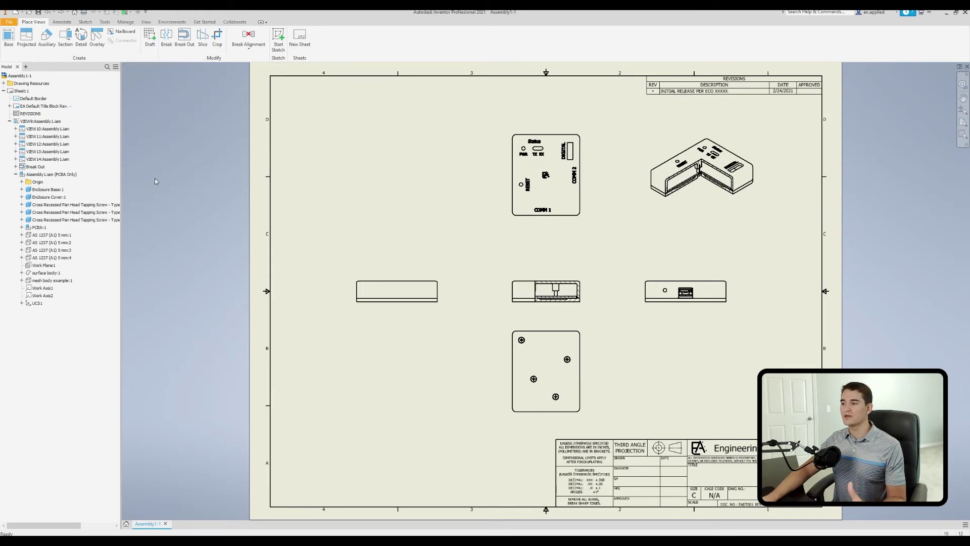
Check the PCBA's Section Participation options and set its participation to None.
right_click(49, 227)
mouse_move(76, 267)
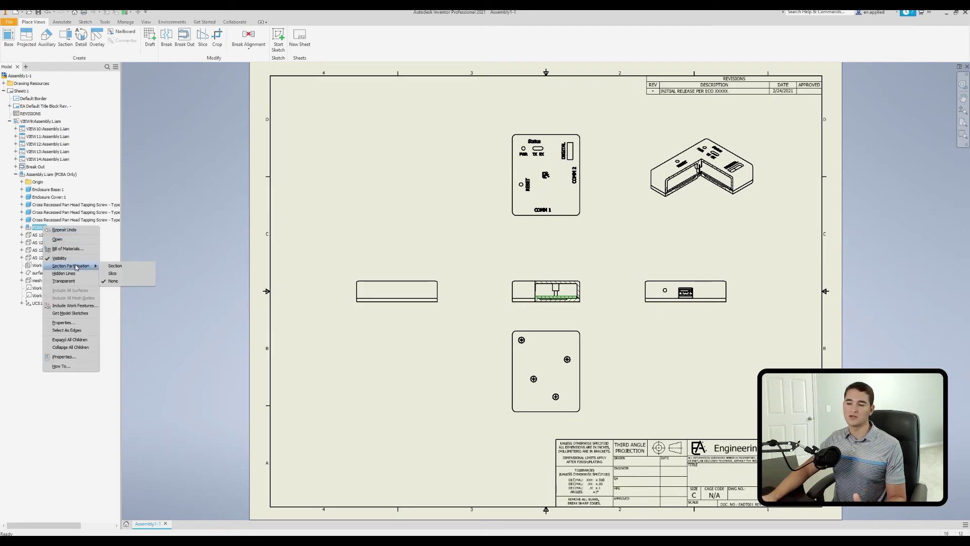
left_click(153, 236)
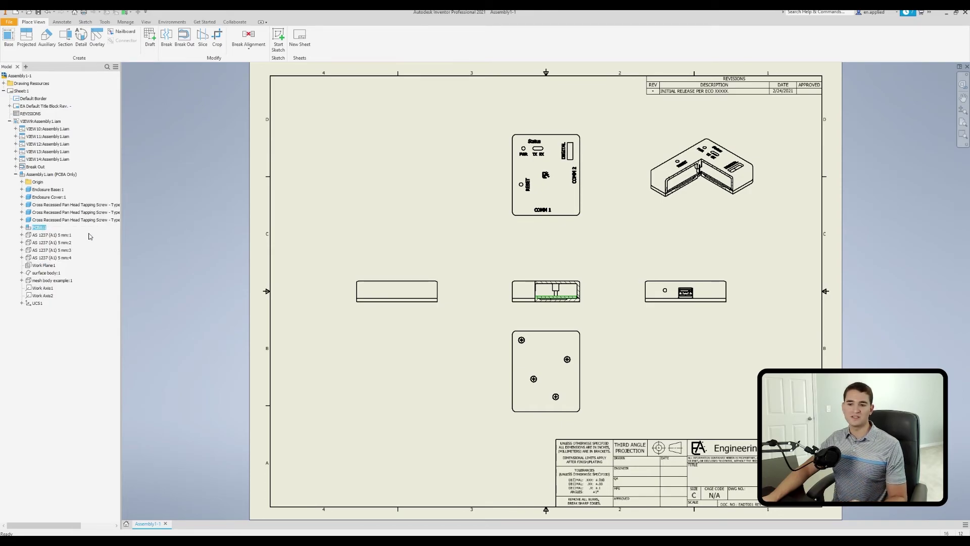
right_click(44, 233)
mouse_move(76, 267)
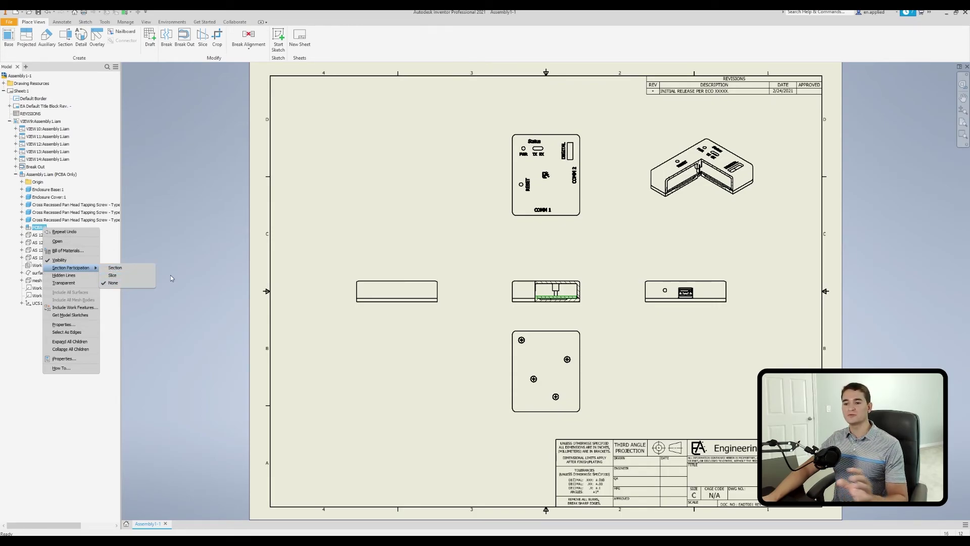
left_click(120, 285)
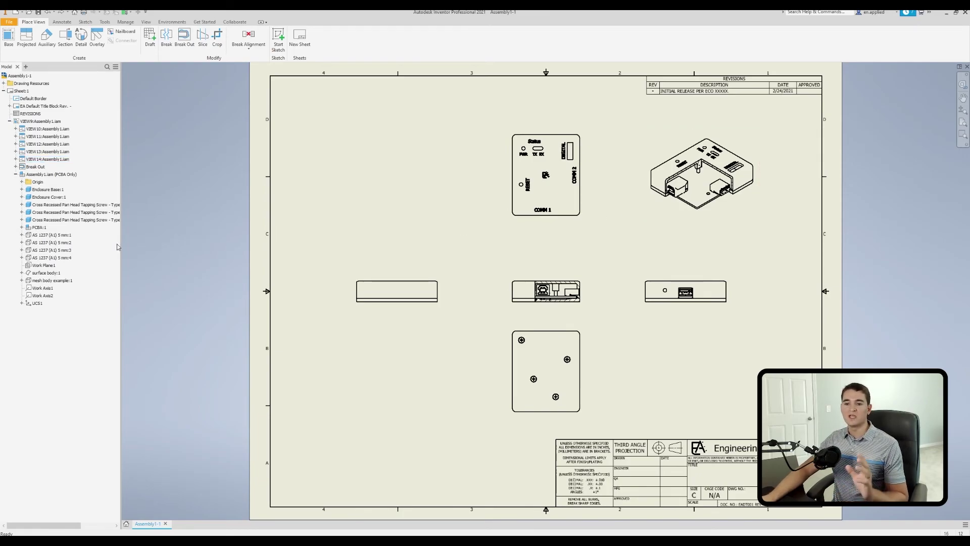
Edit the existing Break Out again and enable Section All Parts to include the PCBA in the cut.
double_click(31, 166)
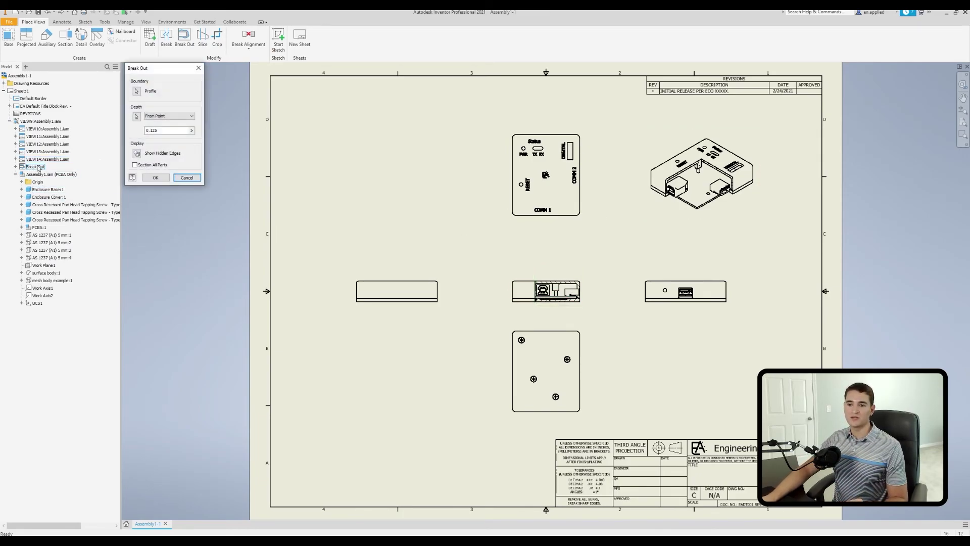
left_click(144, 166)
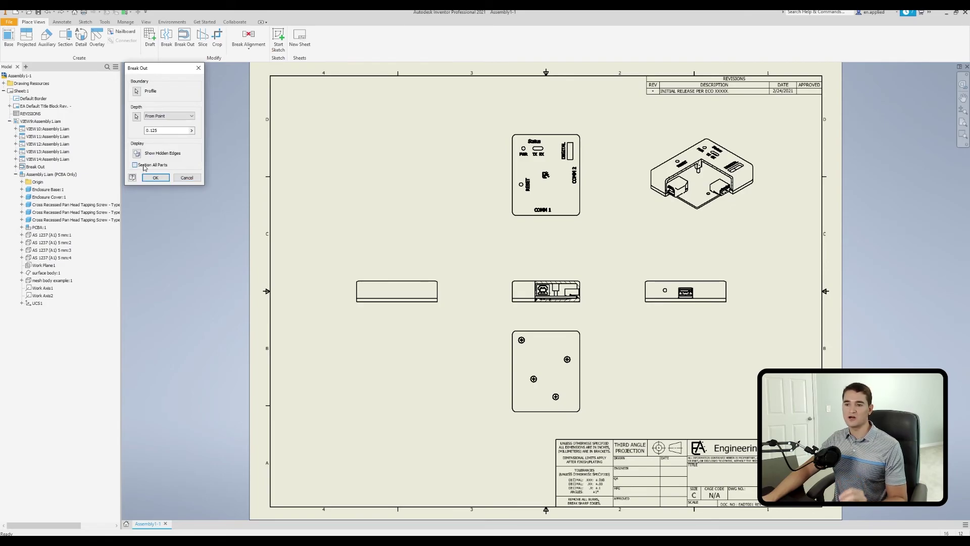
left_click(156, 177)
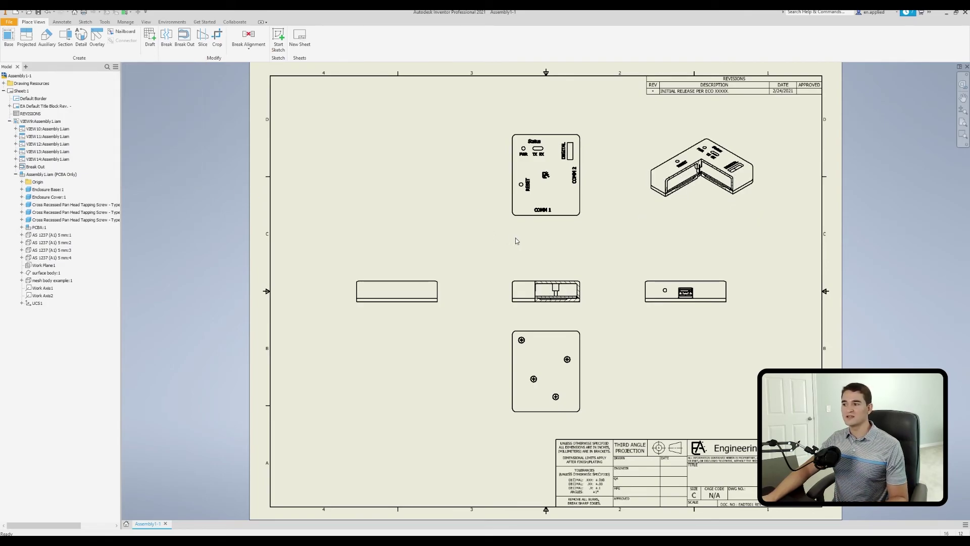